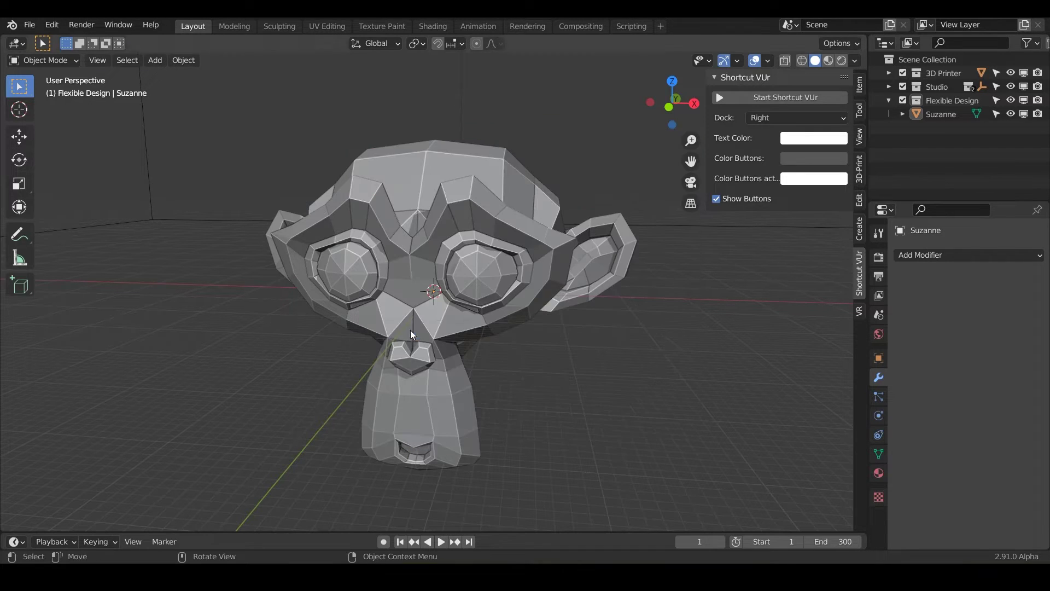
# Save the scene as a new file named Flatten
pyautogui.click(29, 25)
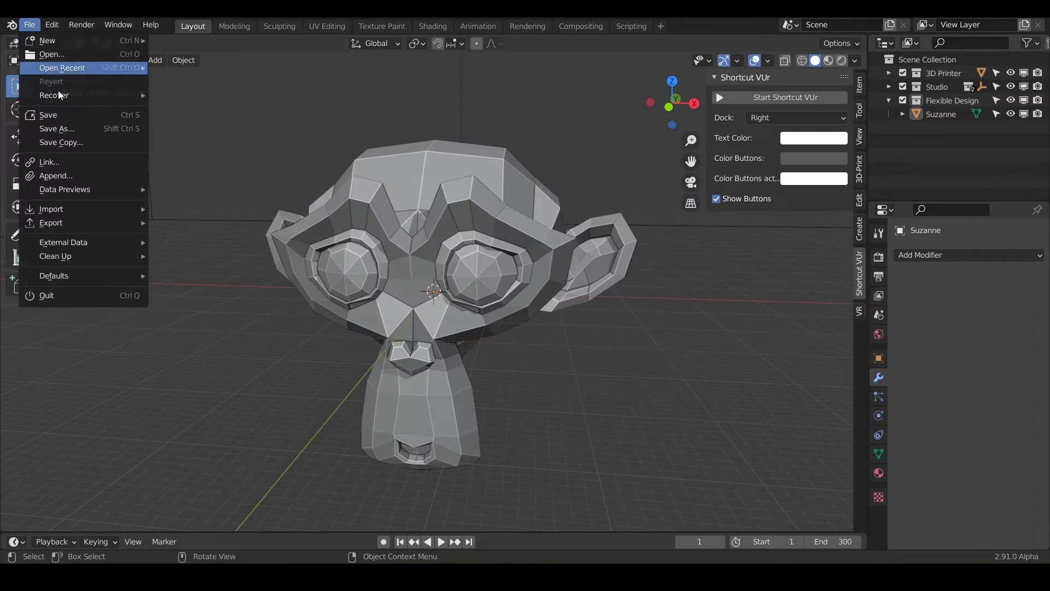
pyautogui.click(84, 130)
pyautogui.click(396, 500)
pyautogui.write('Flatten')
pyautogui.press('Return')
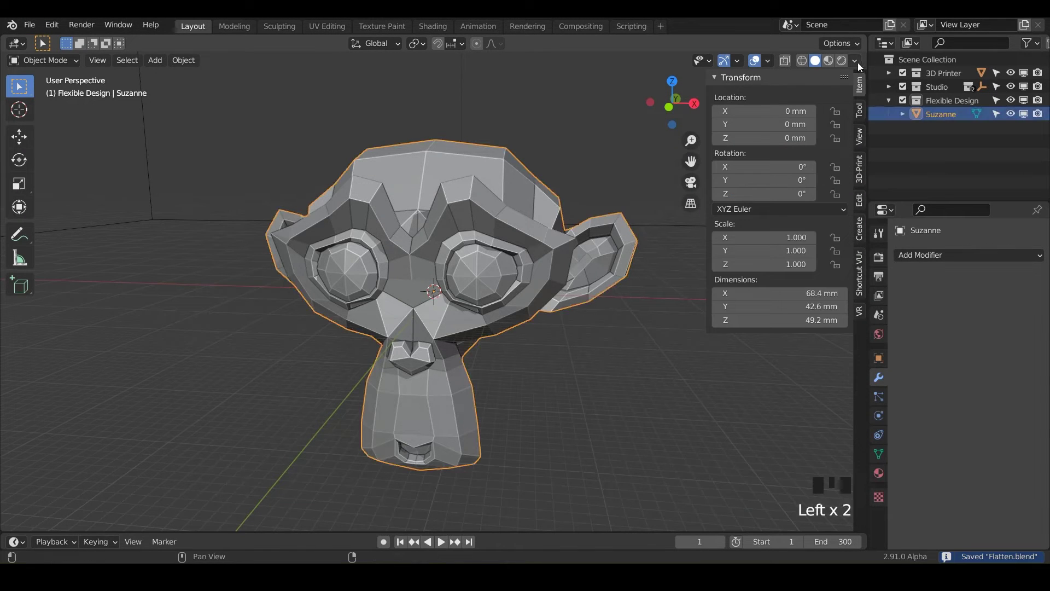
# Set the viewport's solid shading lighting to MatCap and choose the red clay matcap
pyautogui.click(855, 62)
pyautogui.click(840, 125)
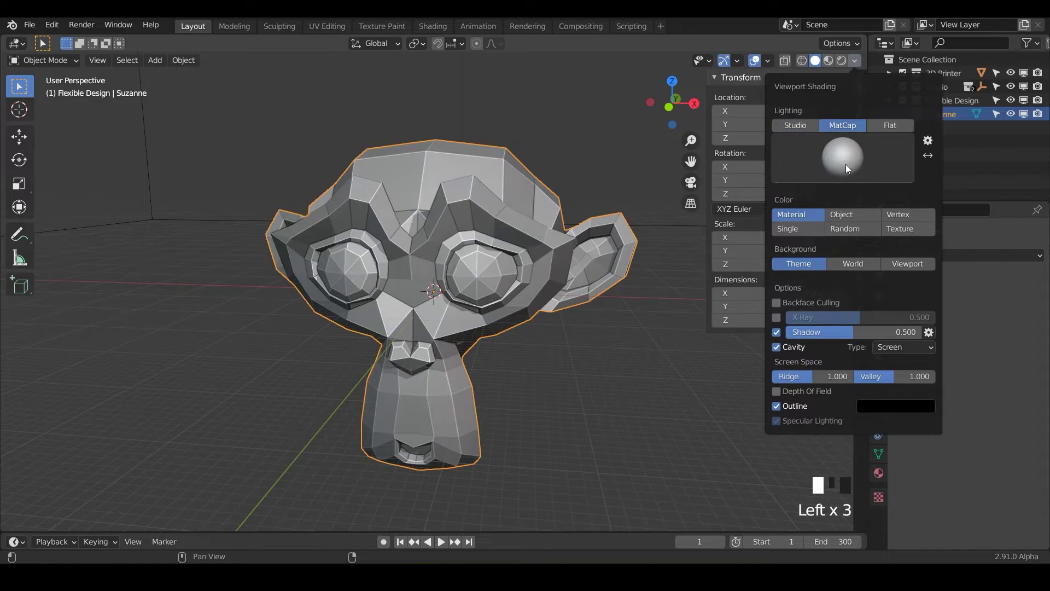
pyautogui.click(844, 157)
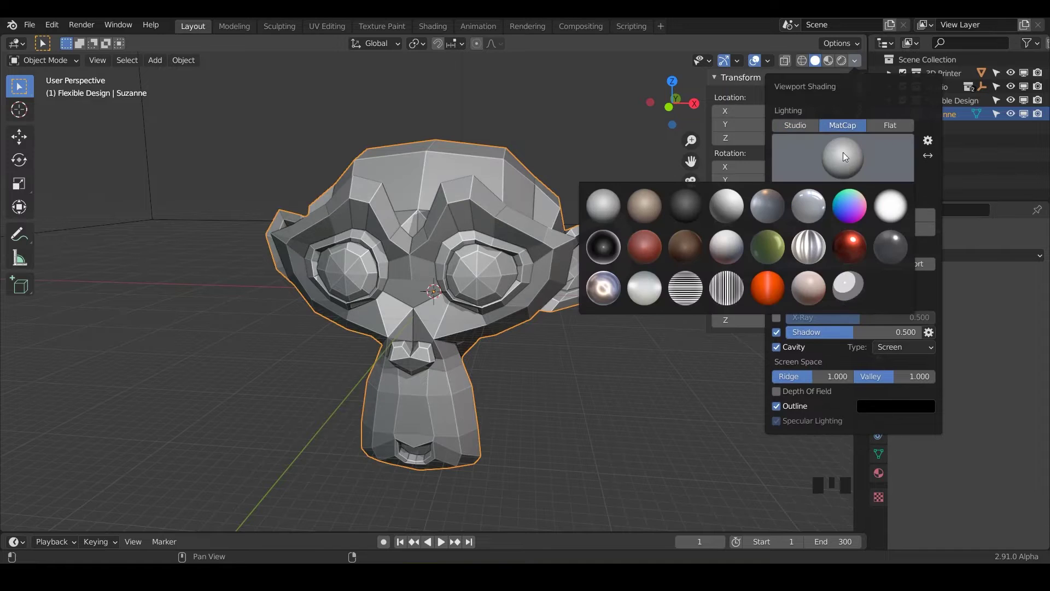
pyautogui.click(644, 246)
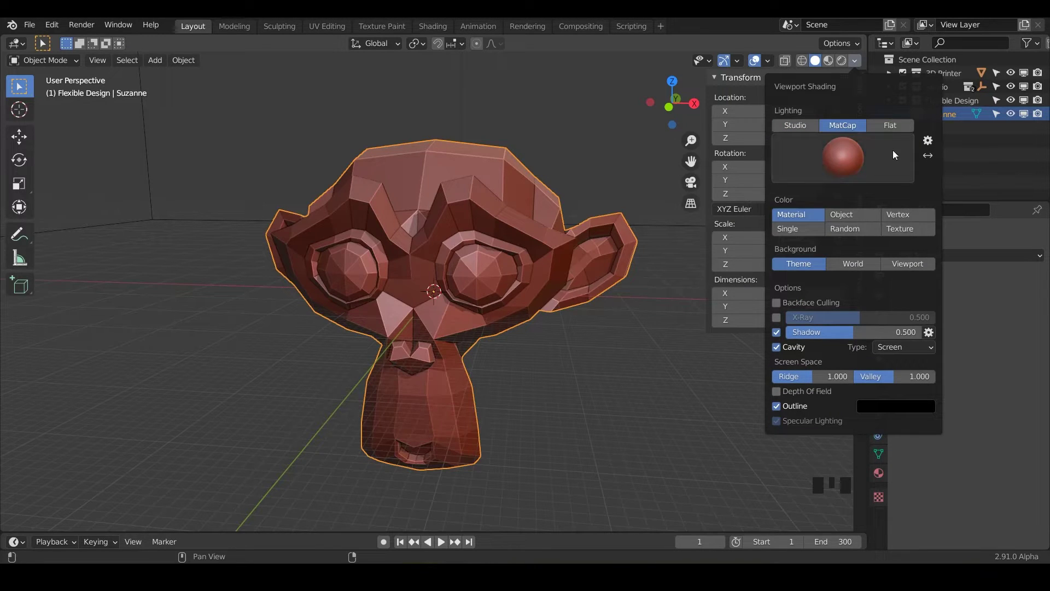
# Add a Multiresolution modifier to Suzanne and subdivide it four times to level 4
pyautogui.click(975, 256)
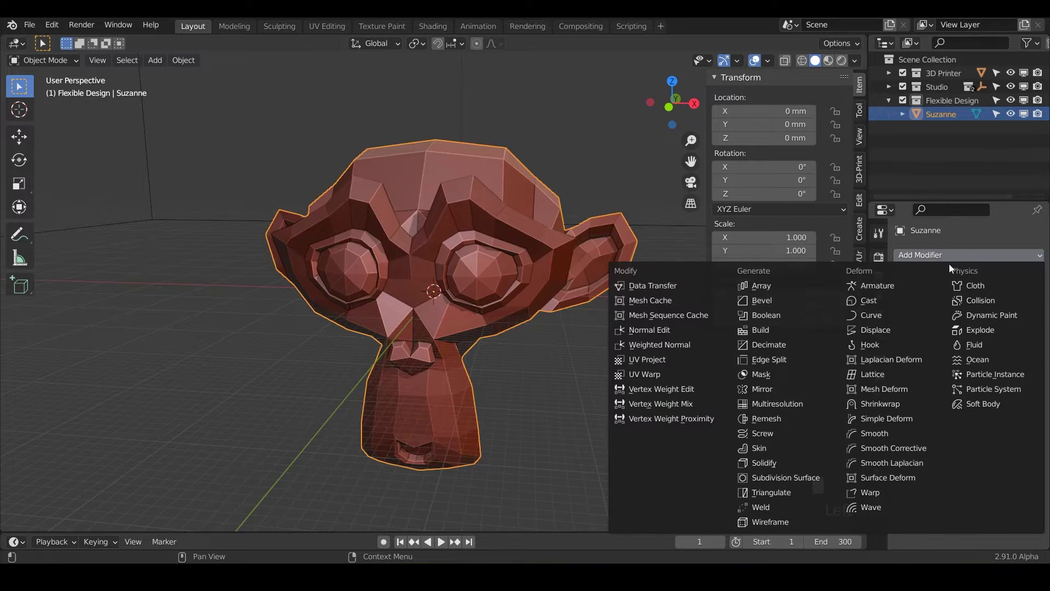
pyautogui.click(803, 405)
pyautogui.click(953, 398)
pyautogui.click(952, 397)
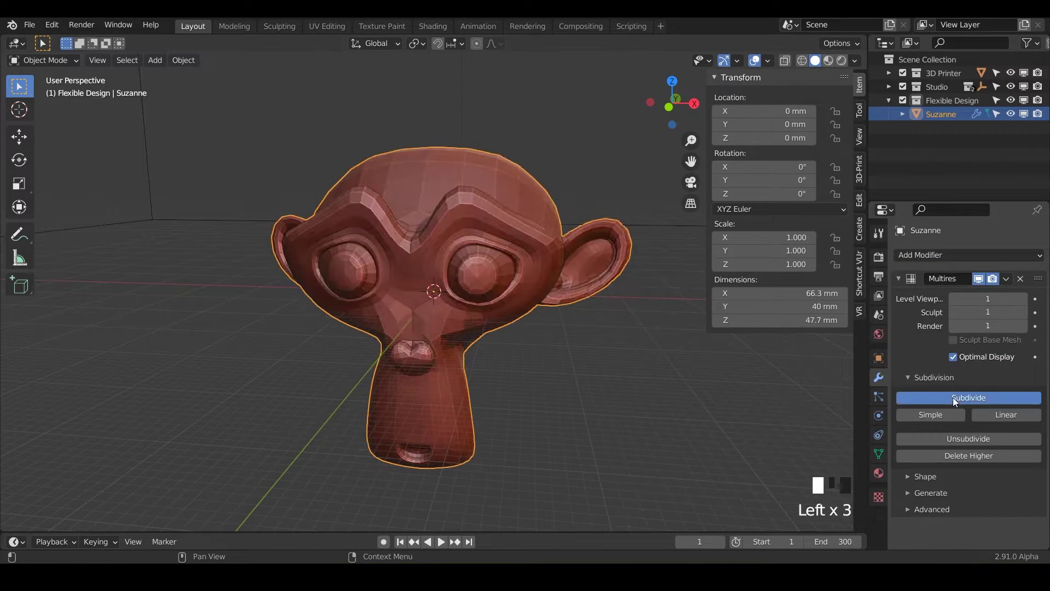
pyautogui.click(952, 397)
pyautogui.click(953, 398)
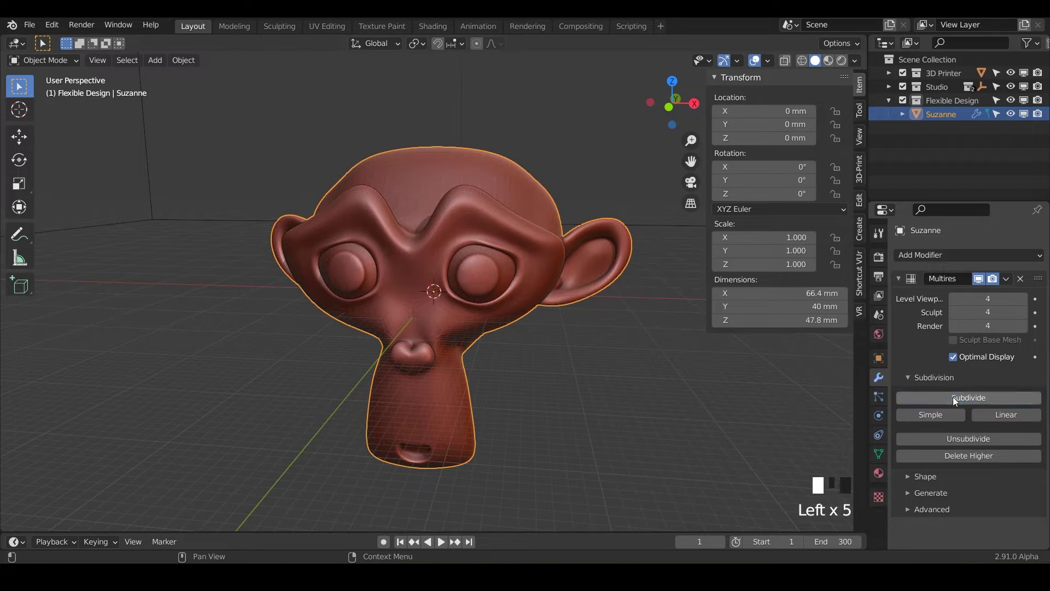
# Put Suzanne in Sculpt Mode and choose the Flatten brush, with the tool names and brush settings displayed
pyautogui.moveTo(536, 322); pyautogui.dragTo(539, 300, button='middle')
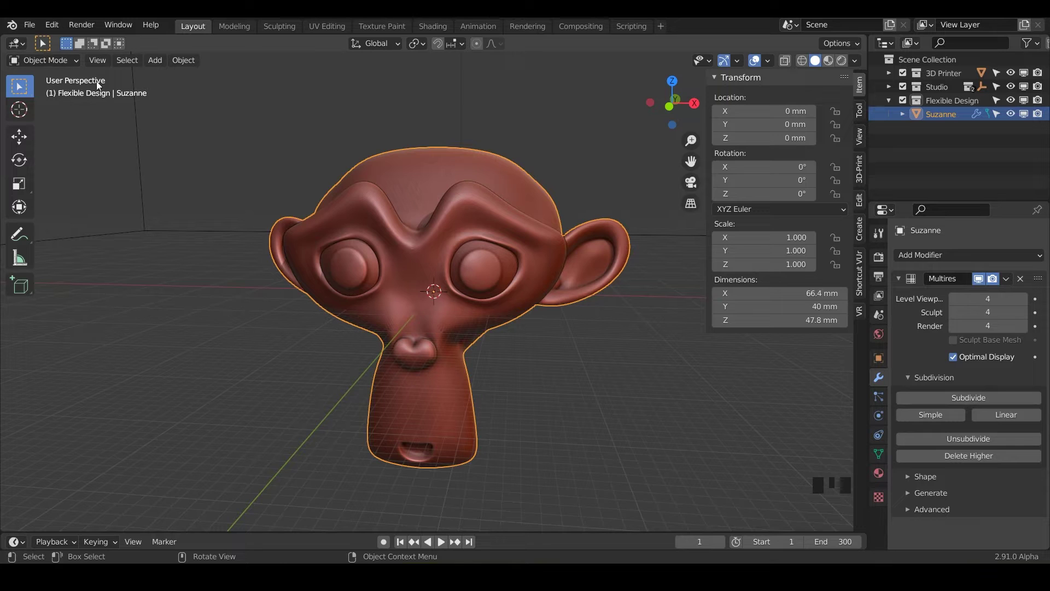
pyautogui.hotkey('ctrl', 'Tab')
pyautogui.click(173, 167)
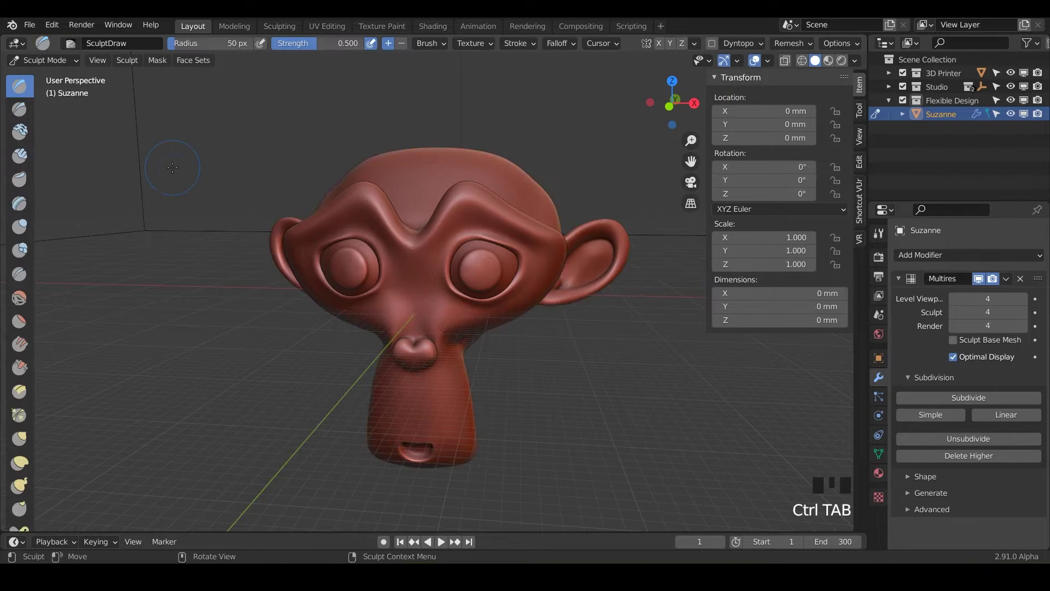
pyautogui.moveTo(35, 255); pyautogui.dragTo(188, 270)
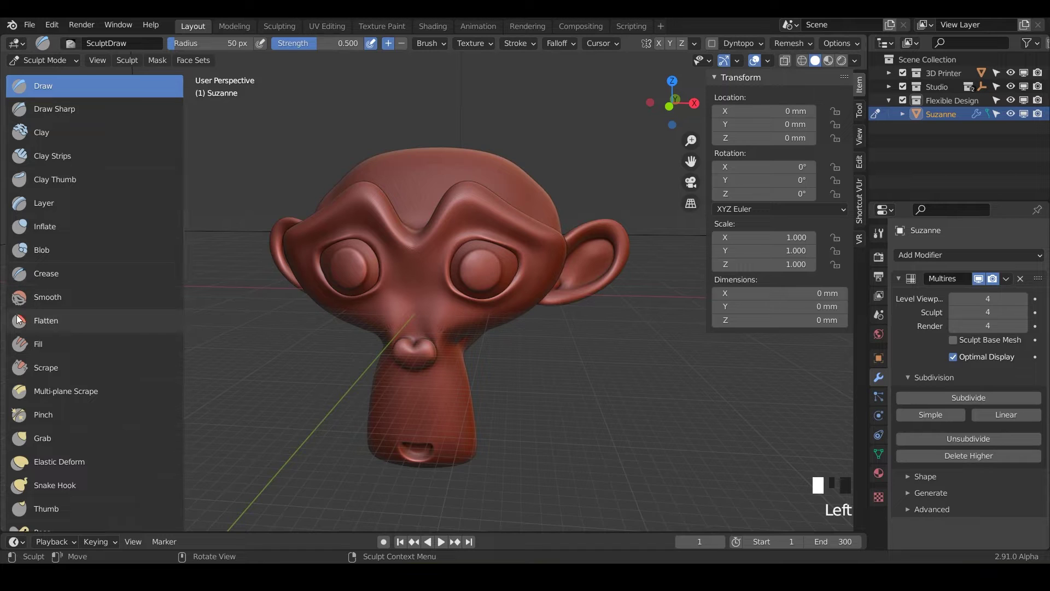
pyautogui.click(173, 329)
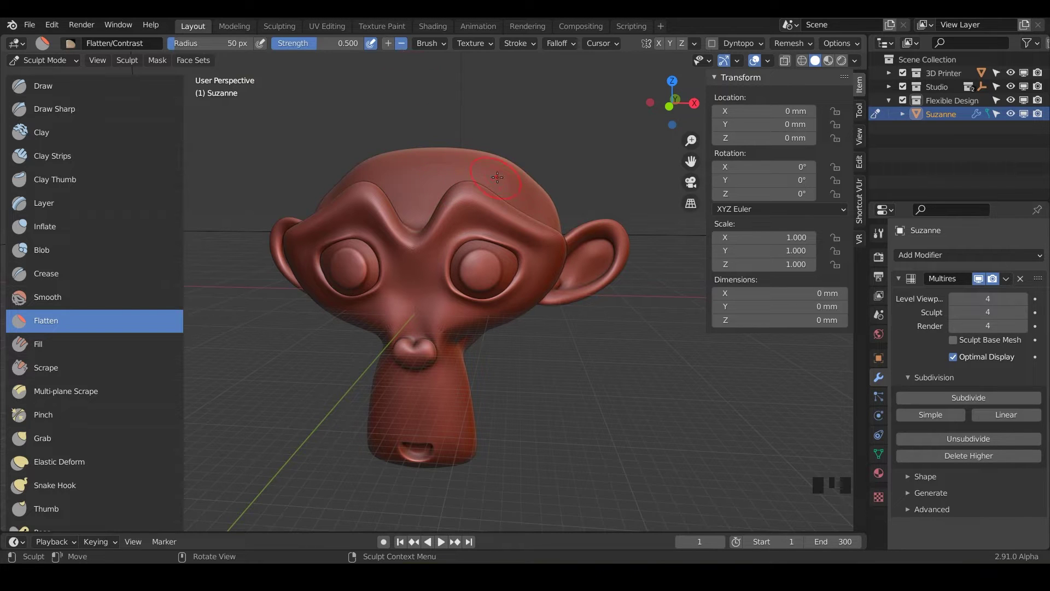
pyautogui.click(860, 111)
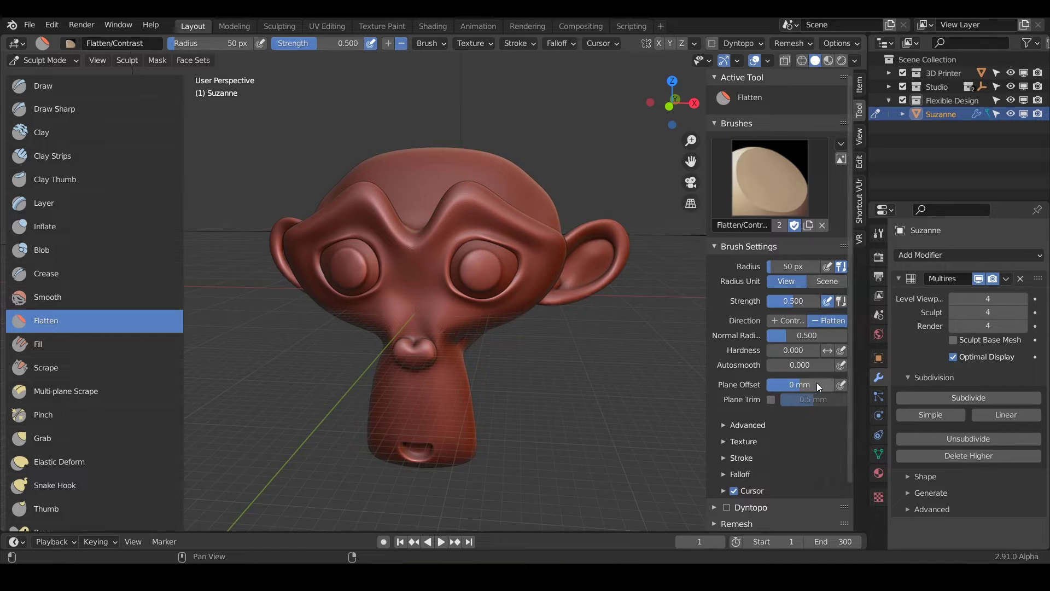
# Set the Flatten brush radius to 101 px and flatten the brow ridge above the eye on the +X side
pyautogui.moveTo(508, 269); pyautogui.dragTo(485, 277, button='middle')
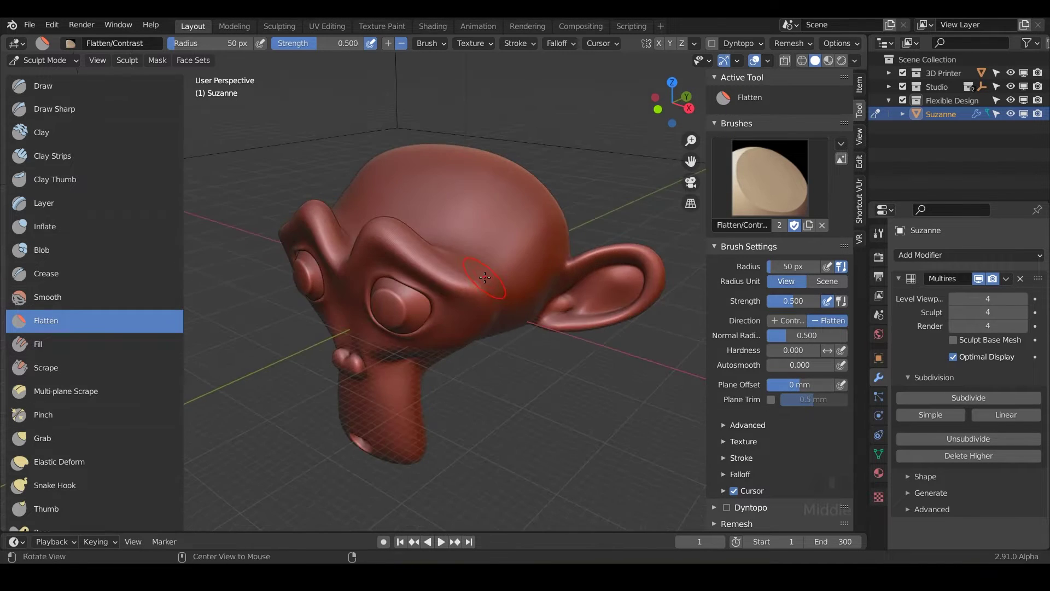
pyautogui.scroll(5, 485, 277)
pyautogui.scroll(-6, 484, 277)
pyautogui.press('f')
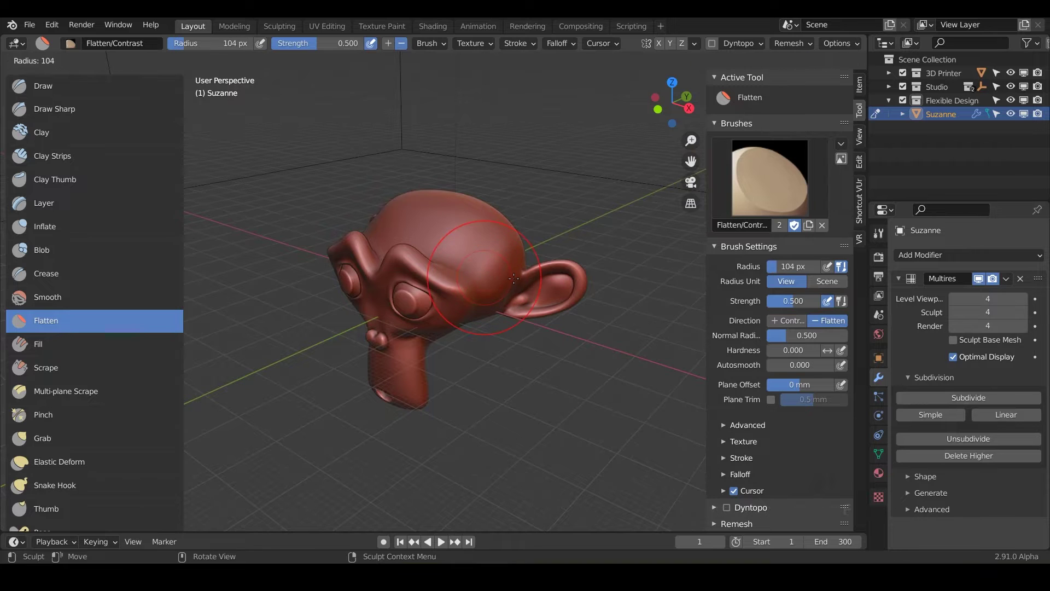
pyautogui.click(502, 273)
pyautogui.scroll(3, 502, 273)
pyautogui.keyDown('alt'); pyautogui.moveTo(501, 273); pyautogui.dragTo(539, 268); pyautogui.keyUp('alt')
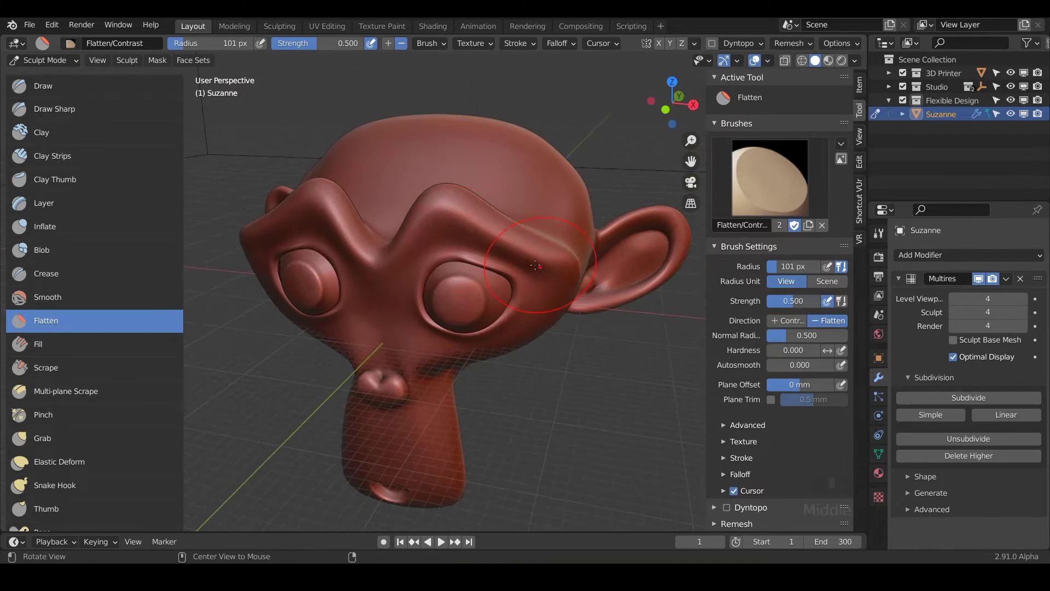
pyautogui.click(441, 199)
pyautogui.click(441, 199)
pyautogui.click(440, 199)
pyautogui.moveTo(444, 191); pyautogui.dragTo(450, 232)
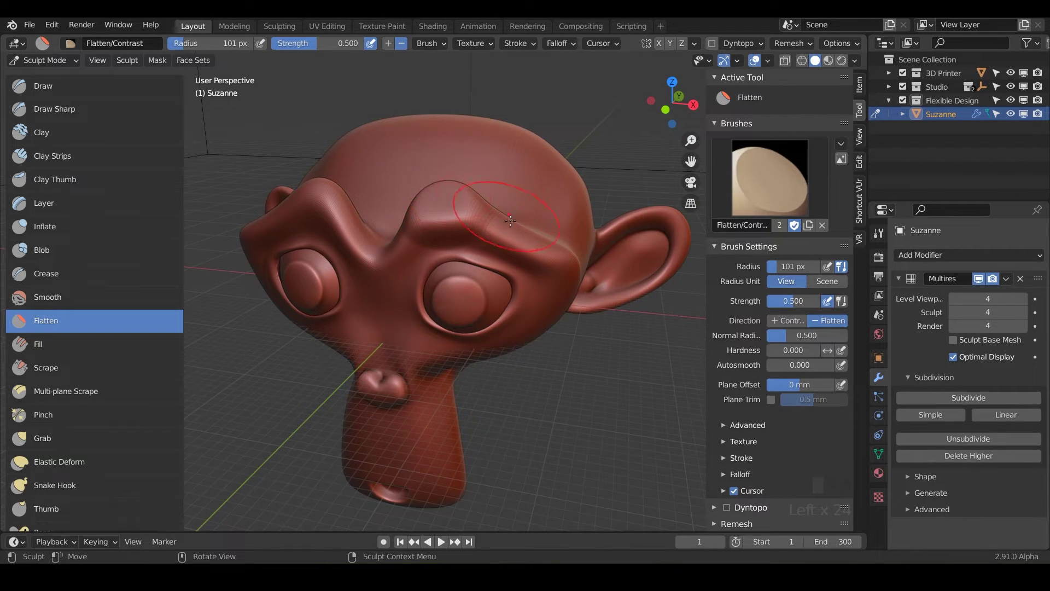
pyautogui.moveTo(565, 252); pyautogui.dragTo(574, 249)
pyautogui.click(573, 253)
pyautogui.click(573, 253)
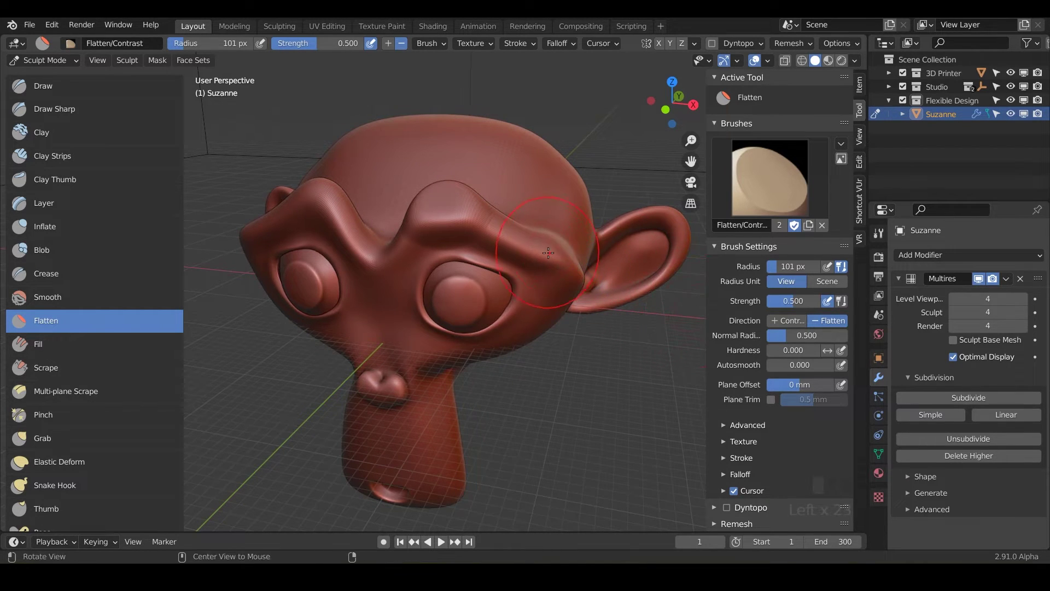
# Enlarge the Flatten brush radius to 294 px and flatten the top of Suzanne's head
pyautogui.moveTo(650, 304)
pyautogui.mouseDown(button='middle')
pyautogui.moveTo(511, 270)
pyautogui.moveTo(539, 271)
pyautogui.moveTo(520, 298)
pyautogui.moveTo(503, 296)
pyautogui.mouseUp(button='middle')
pyautogui.press('f')
pyautogui.click(526, 286)
pyautogui.click(501, 296)
pyautogui.click(499, 295)
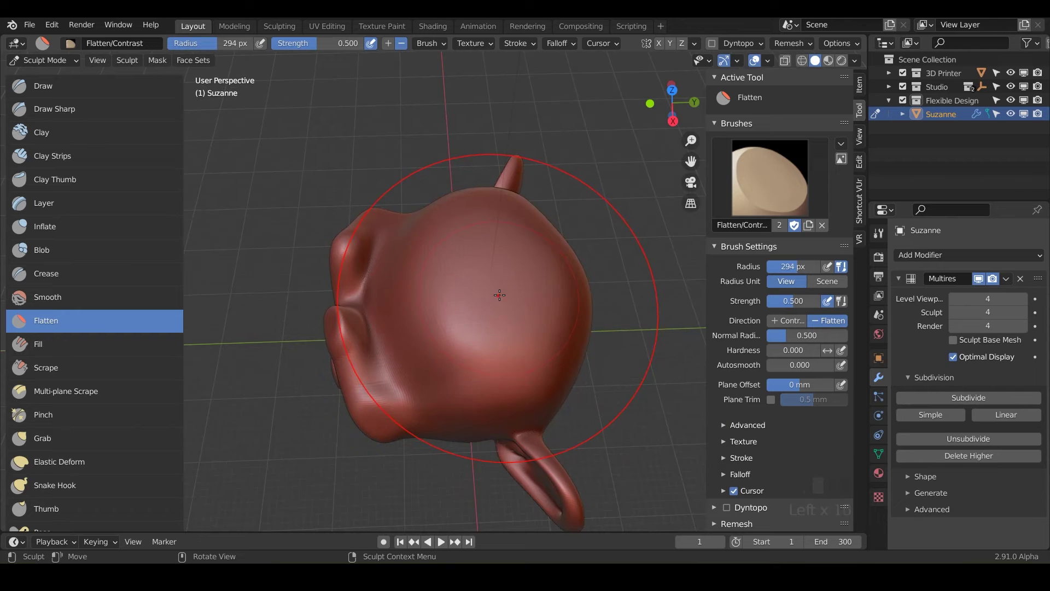
pyautogui.click(500, 296)
pyautogui.click(500, 295)
pyautogui.moveTo(499, 295); pyautogui.dragTo(499, 295)
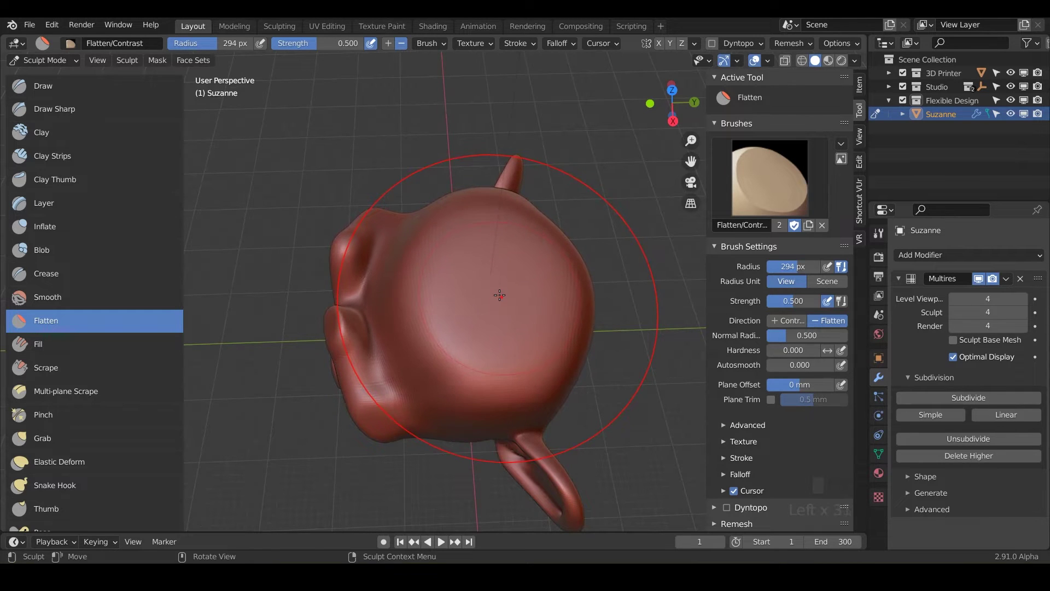
# Flatten the side of Suzanne's head above the ear with repeated dabs at one spot
pyautogui.moveTo(500, 295); pyautogui.dragTo(675, 298, button='middle')
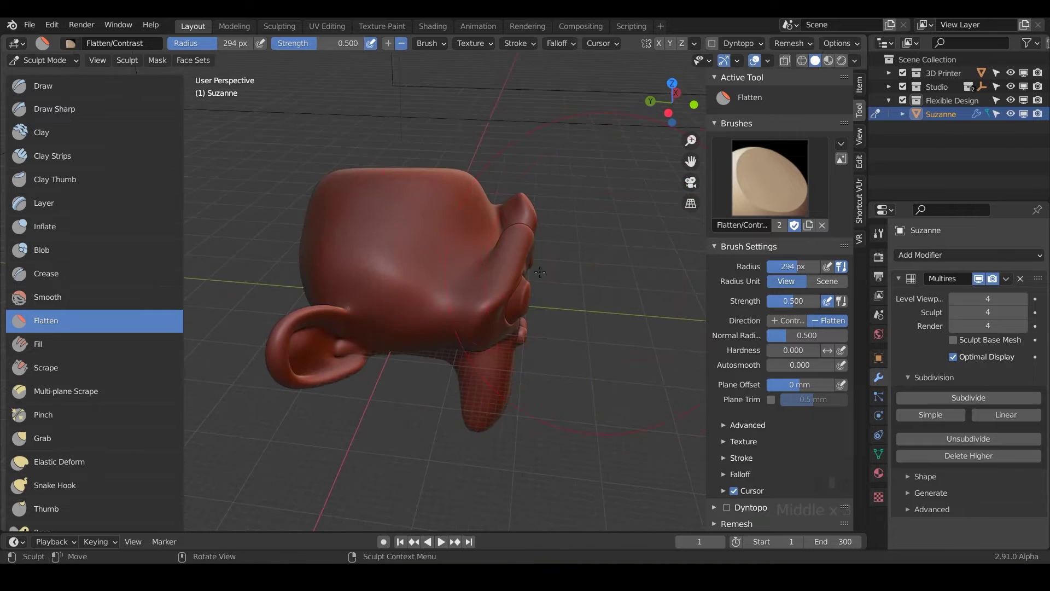
pyautogui.click(376, 249)
pyautogui.click(376, 249)
pyautogui.click(376, 249)
pyautogui.click(376, 248)
pyautogui.click(376, 249)
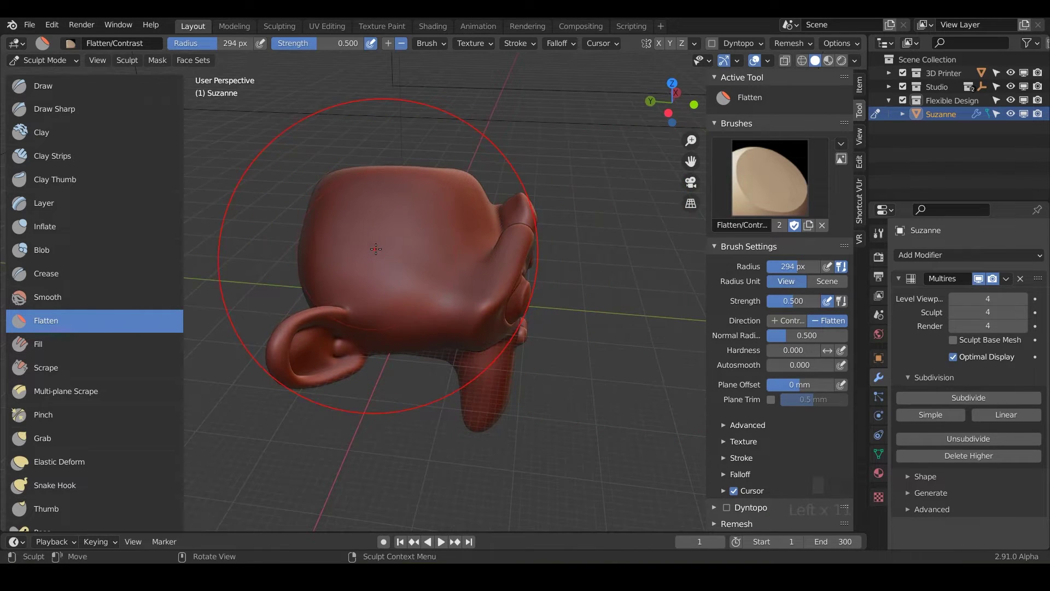
pyautogui.click(376, 249)
pyautogui.click(375, 248)
pyautogui.click(375, 249)
pyautogui.click(375, 249)
pyautogui.click(376, 249)
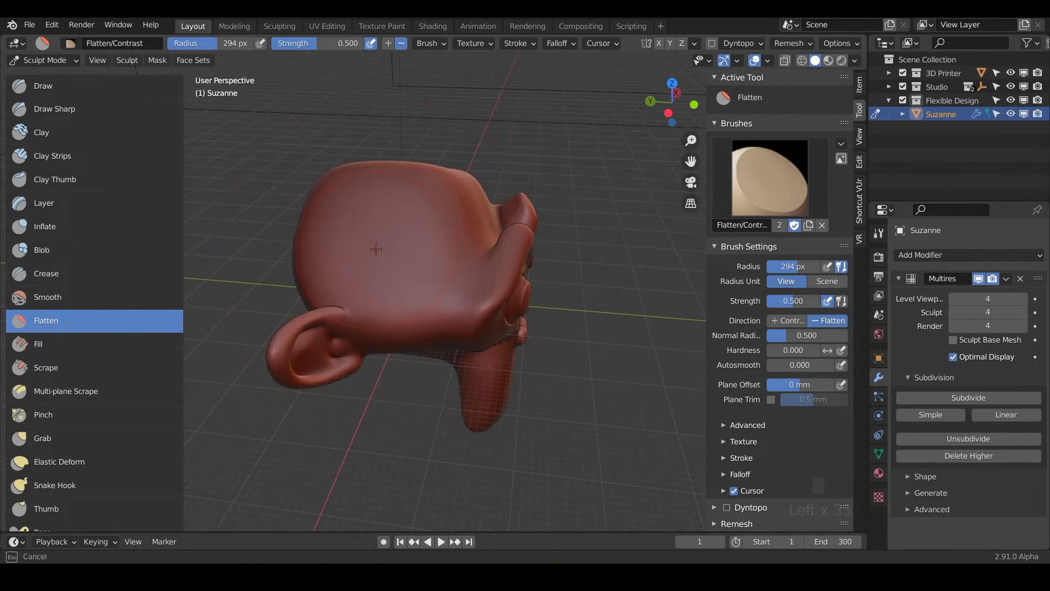
pyautogui.click(376, 249)
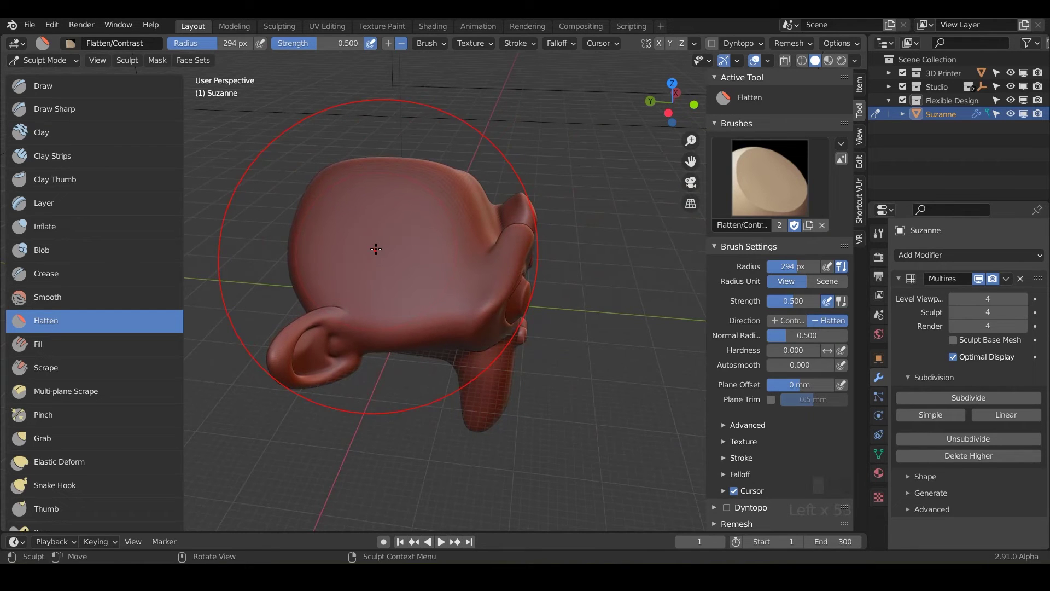
# Raise the Flatten brush strength to 1.000 and flatten the back of Suzanne's head
pyautogui.moveTo(321, 48); pyautogui.dragTo(365, 44)
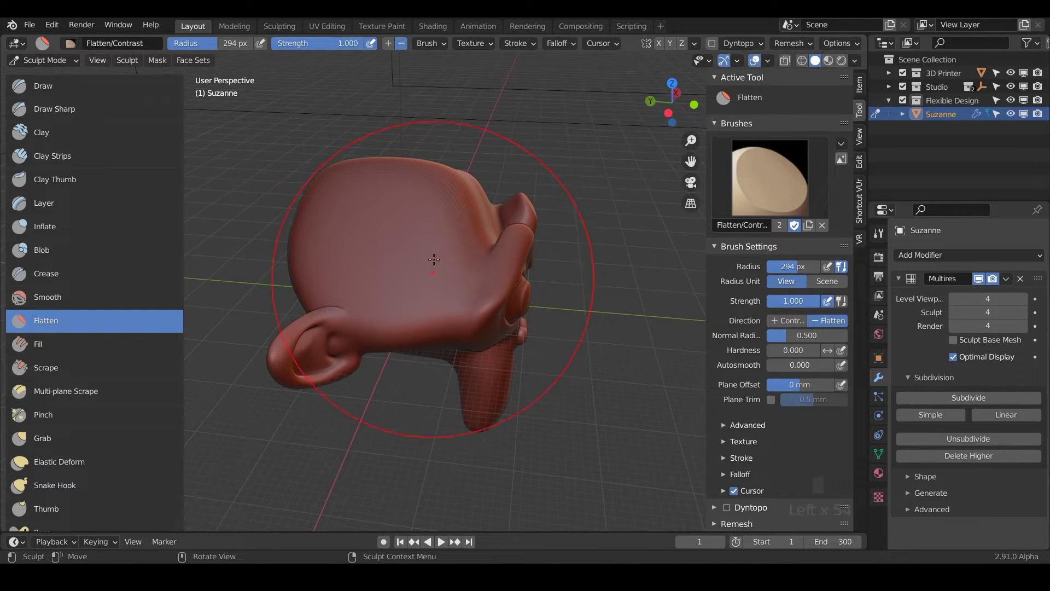
pyautogui.moveTo(434, 259); pyautogui.dragTo(386, 336, button='middle')
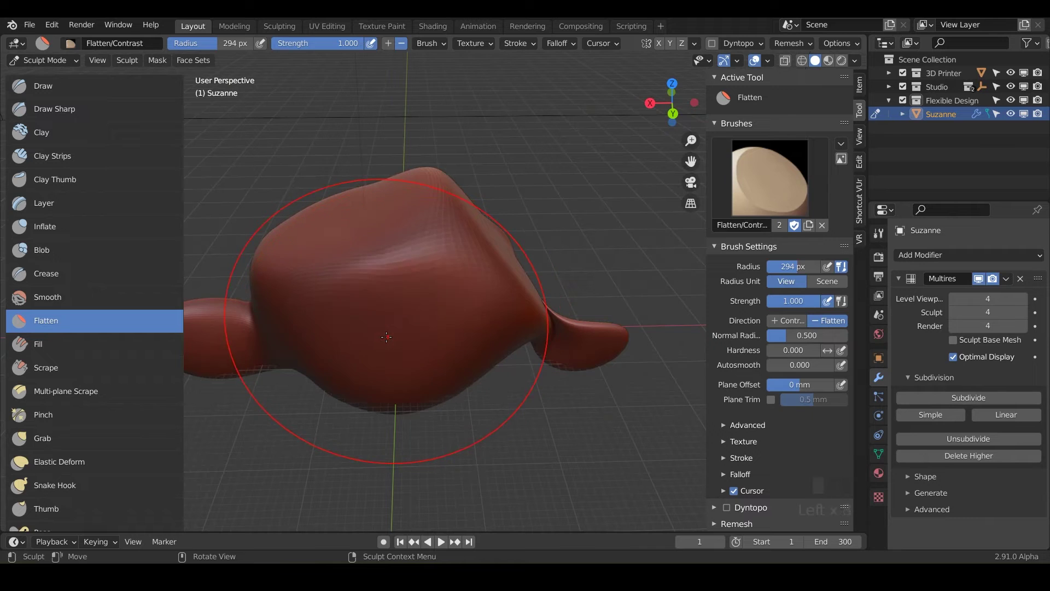
pyautogui.click(386, 336)
pyautogui.click(391, 336)
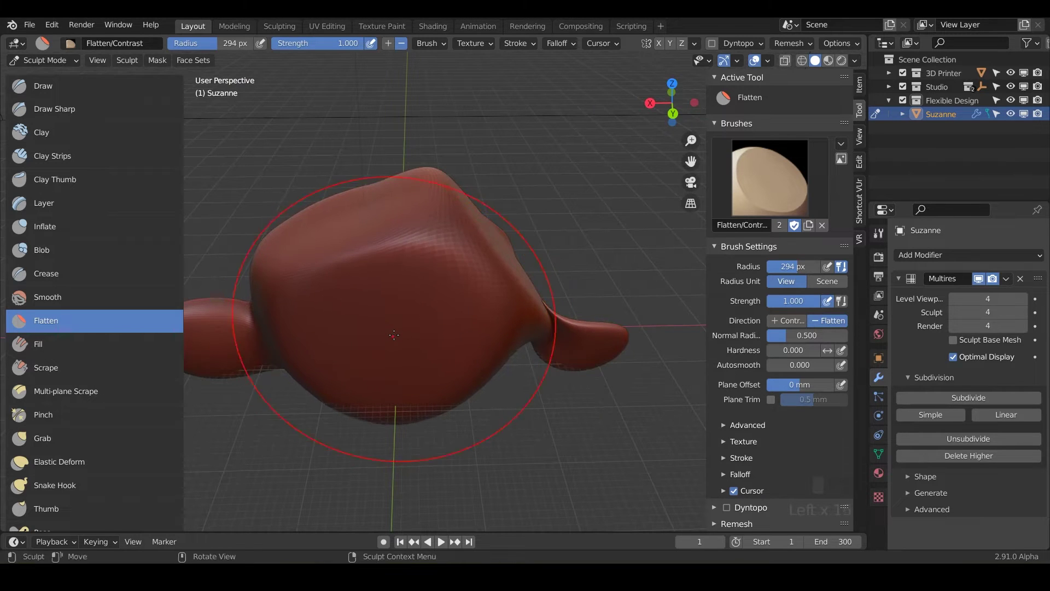
# Lower the Flatten brush strength to 0.181 and flatten the underside of the head behind the neck with repeated dabs
pyautogui.moveTo(329, 43); pyautogui.dragTo(273, 44)
pyautogui.moveTo(328, 82); pyautogui.dragTo(323, 105, button='middle')
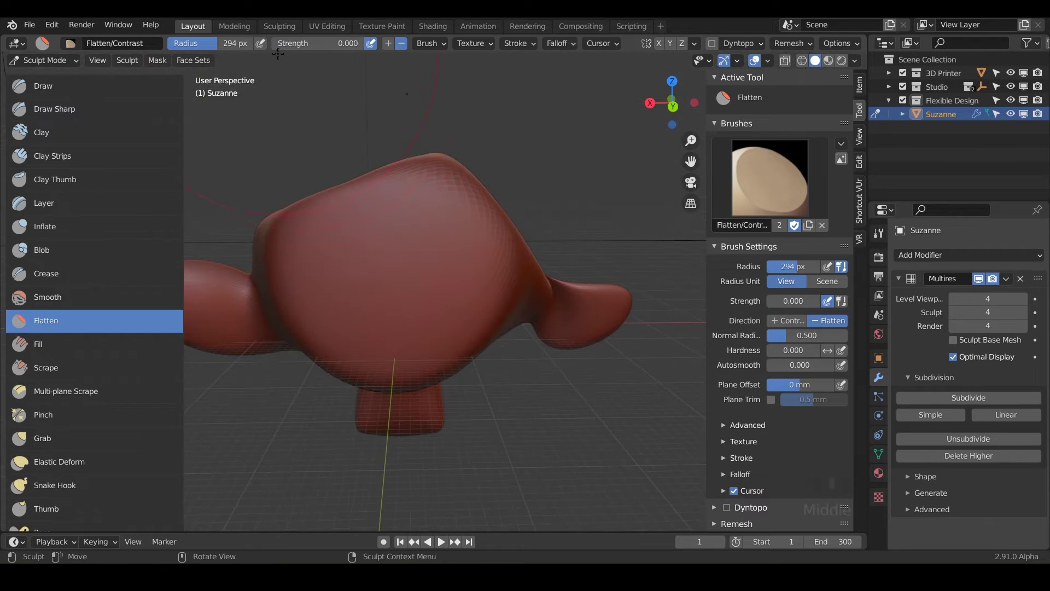
pyautogui.moveTo(295, 44); pyautogui.dragTo(306, 44)
pyautogui.moveTo(470, 219); pyautogui.dragTo(485, 234, button='middle')
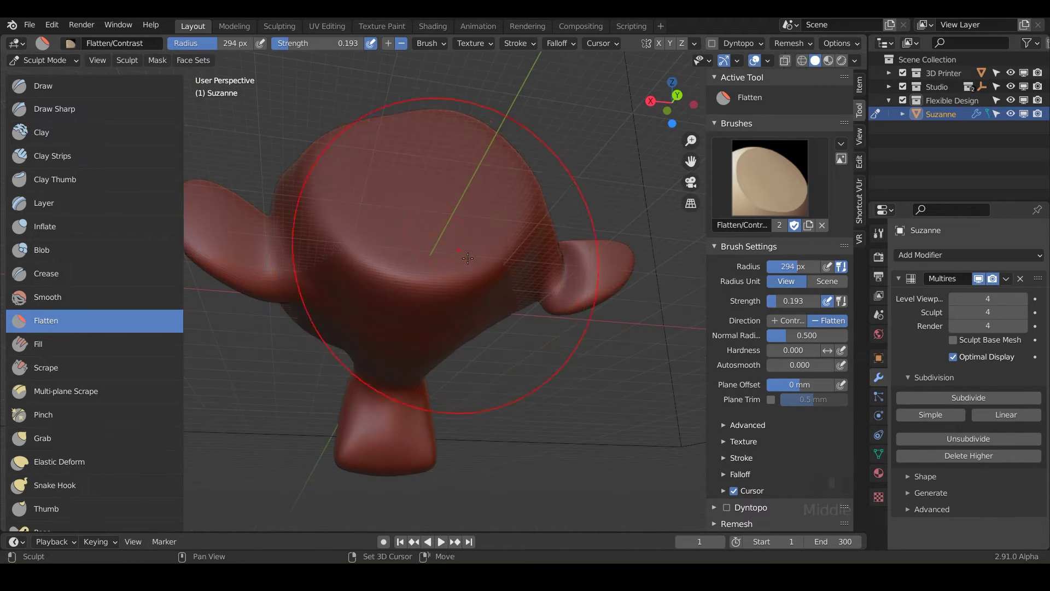
pyautogui.hotkey('shift', 'f')
pyautogui.click(490, 294)
pyautogui.moveTo(490, 294); pyautogui.dragTo(434, 287, button='middle')
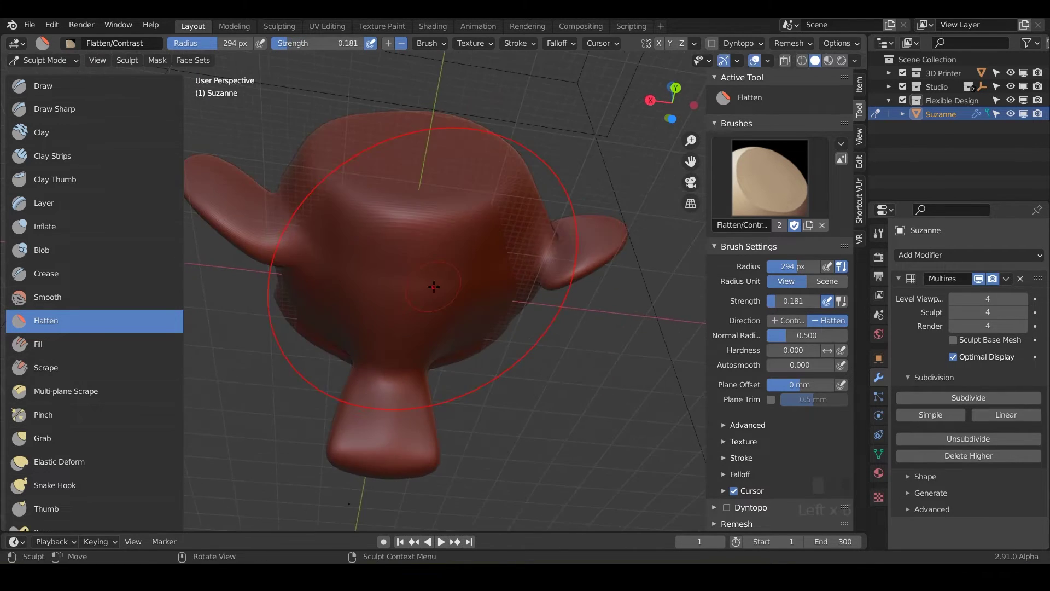
pyautogui.click(404, 283)
pyautogui.click(405, 282)
pyautogui.click(405, 283)
pyautogui.click(405, 282)
pyautogui.click(405, 282)
pyautogui.click(405, 282)
pyautogui.click(405, 282)
pyautogui.click(405, 282)
pyautogui.click(405, 282)
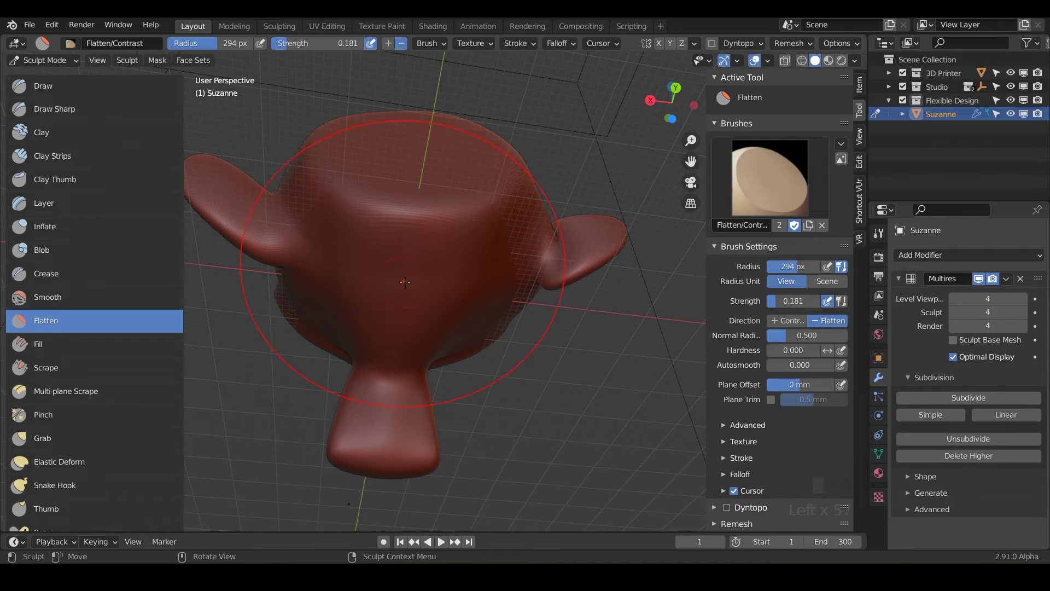
# Shrink the Flatten brush radius to 124 px and apply its inverted Contrast effect to the rim of the flattened back of the head
pyautogui.moveTo(476, 311); pyautogui.dragTo(381, 120, button='middle')
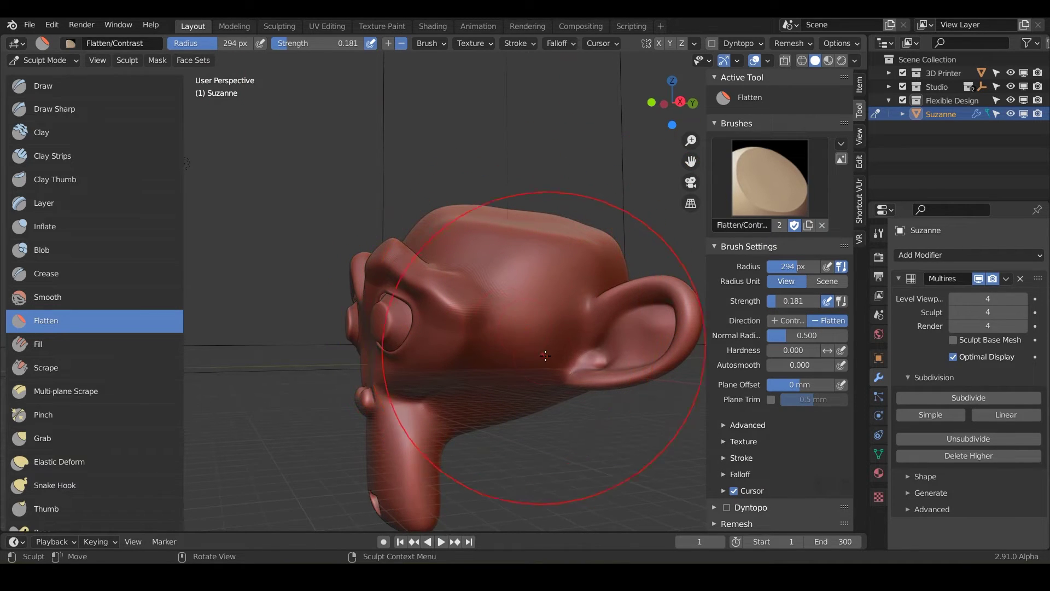
pyautogui.moveTo(497, 315); pyautogui.dragTo(409, 314, button='middle')
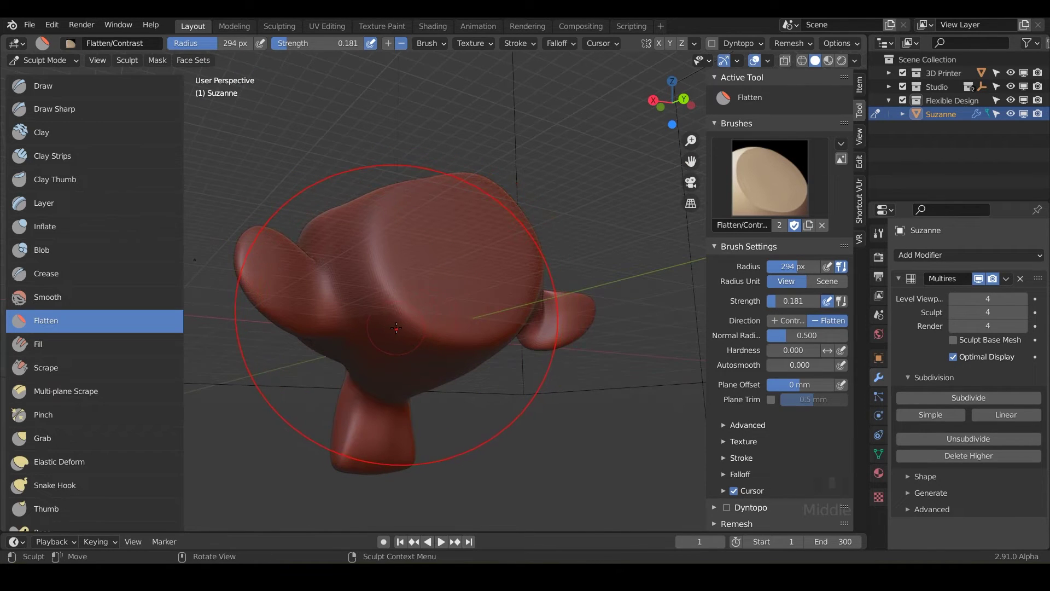
pyautogui.press('f')
pyautogui.click(385, 320)
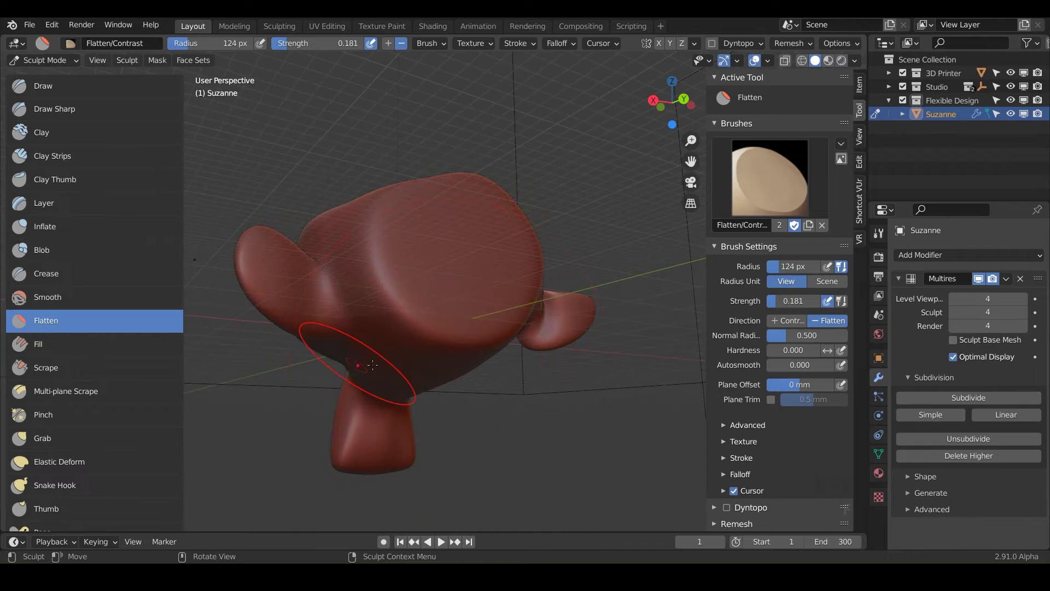
pyautogui.keyDown('ctrl'); pyautogui.moveTo(385, 319); pyautogui.dragTo(390, 273); pyautogui.keyUp('ctrl')
# Set the Flatten brush strength to 0.500 and sharpen the rim at the back of the head with inverted Contrast dabs
pyautogui.moveTo(309, 43); pyautogui.dragTo(364, 43)
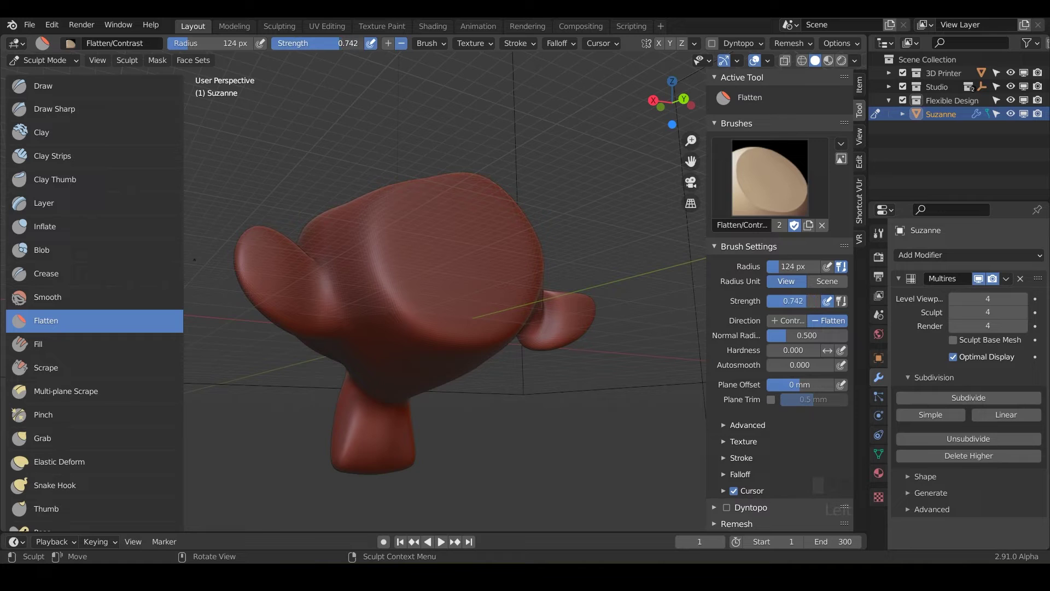
pyautogui.moveTo(337, 43); pyautogui.dragTo(333, 43)
pyautogui.click(332, 43)
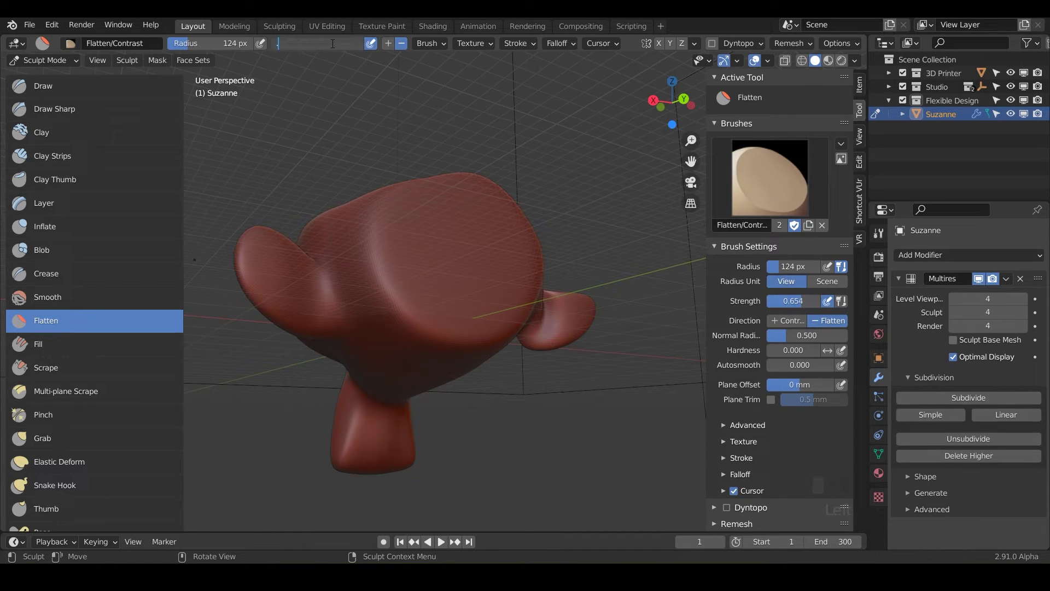
pyautogui.press('Return')
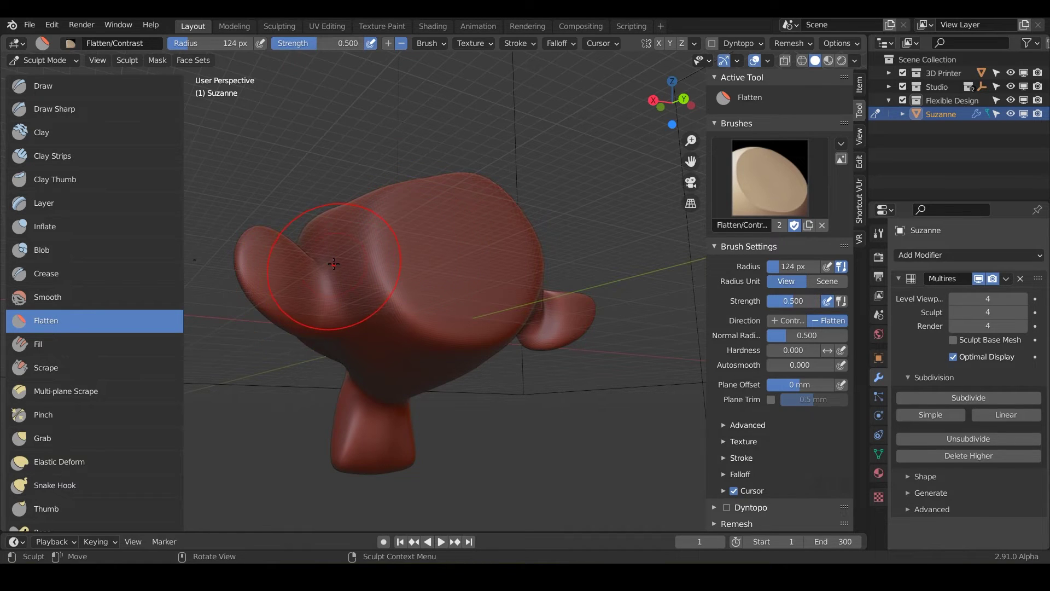
pyautogui.hotkey('shift', 'f')
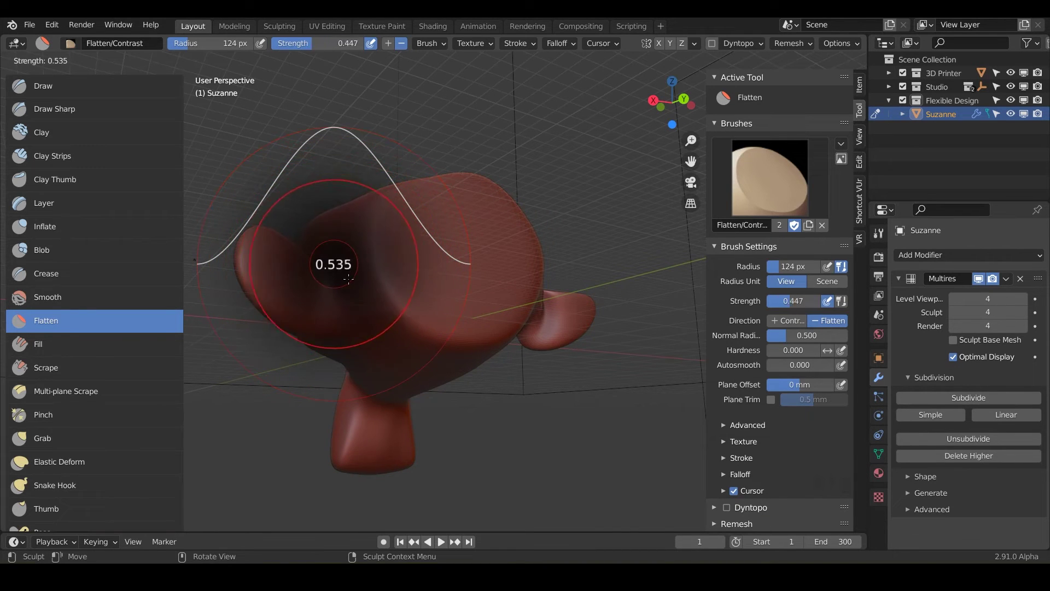
pyautogui.press('ctrl')
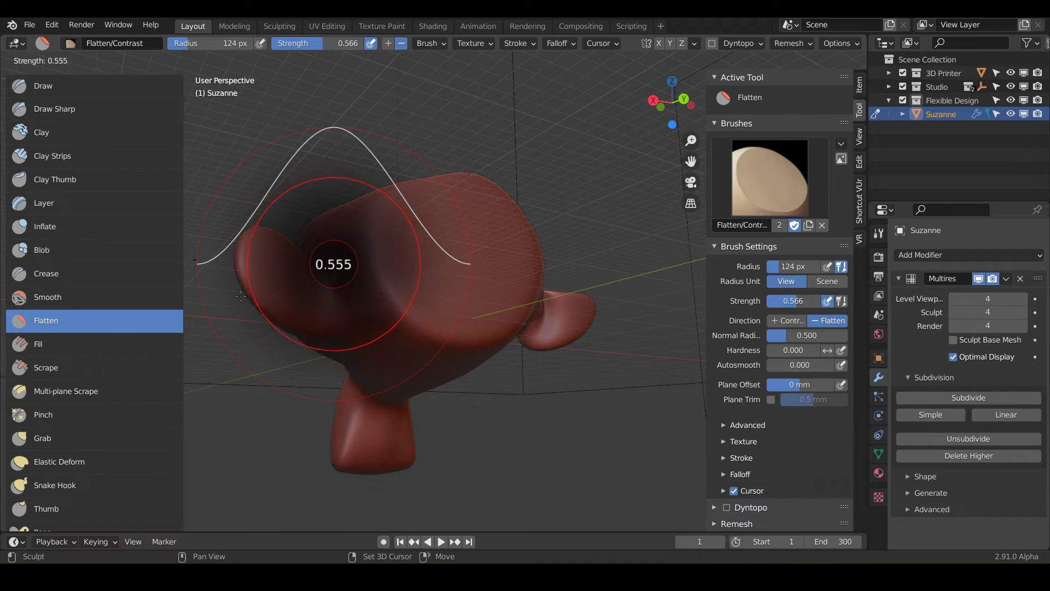
pyautogui.click(337, 290)
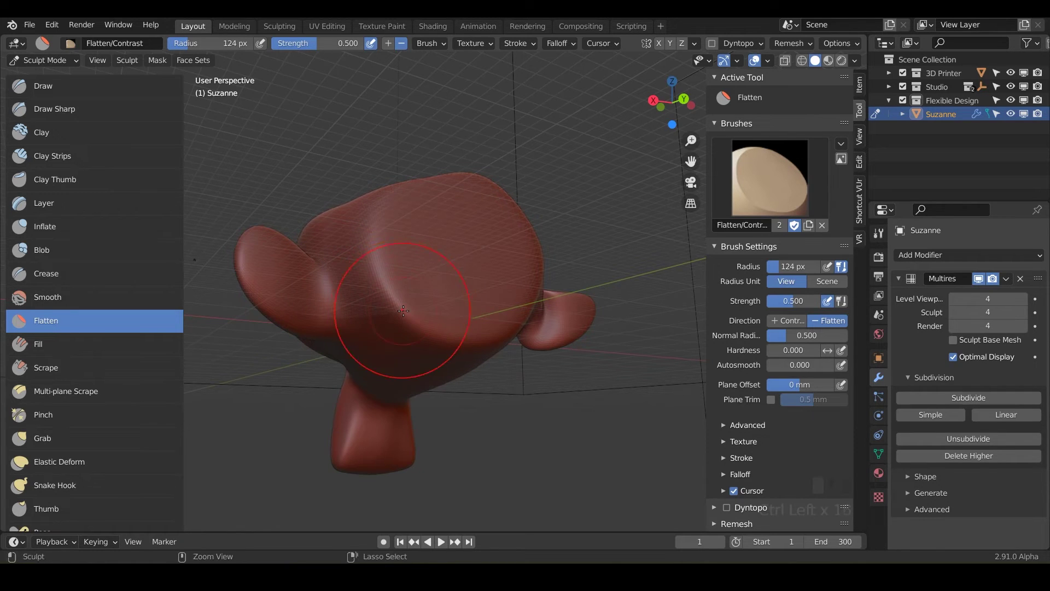
# Raise the brush strength to 1.000 and apply inverted Contrast dabs to the rear rim and the middle of the head's flat top
pyautogui.moveTo(320, 48); pyautogui.dragTo(366, 48)
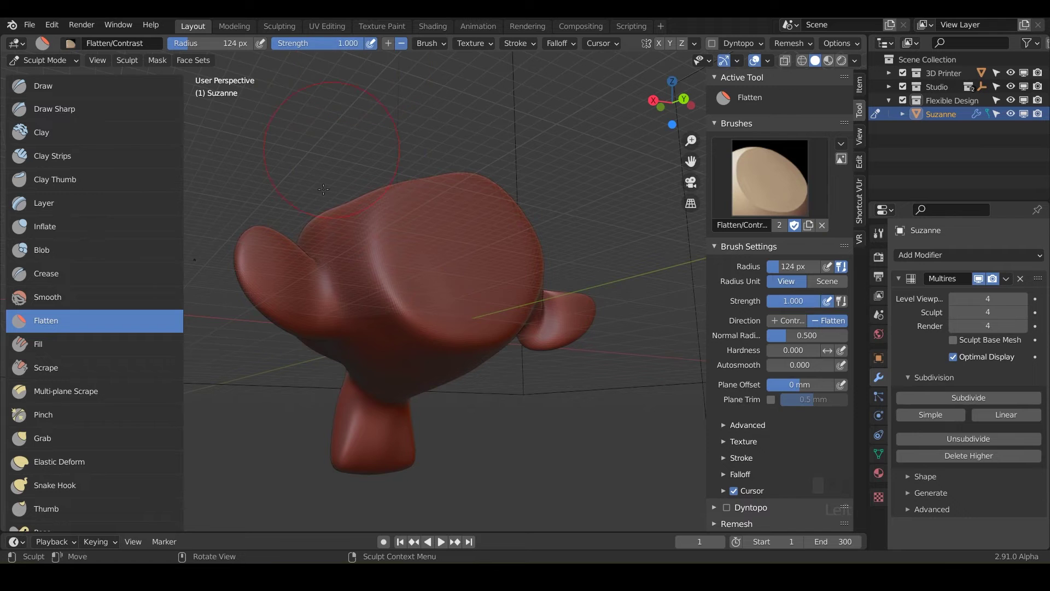
pyautogui.keyDown('ctrl'); pyautogui.click(382, 298); pyautogui.keyUp('ctrl')
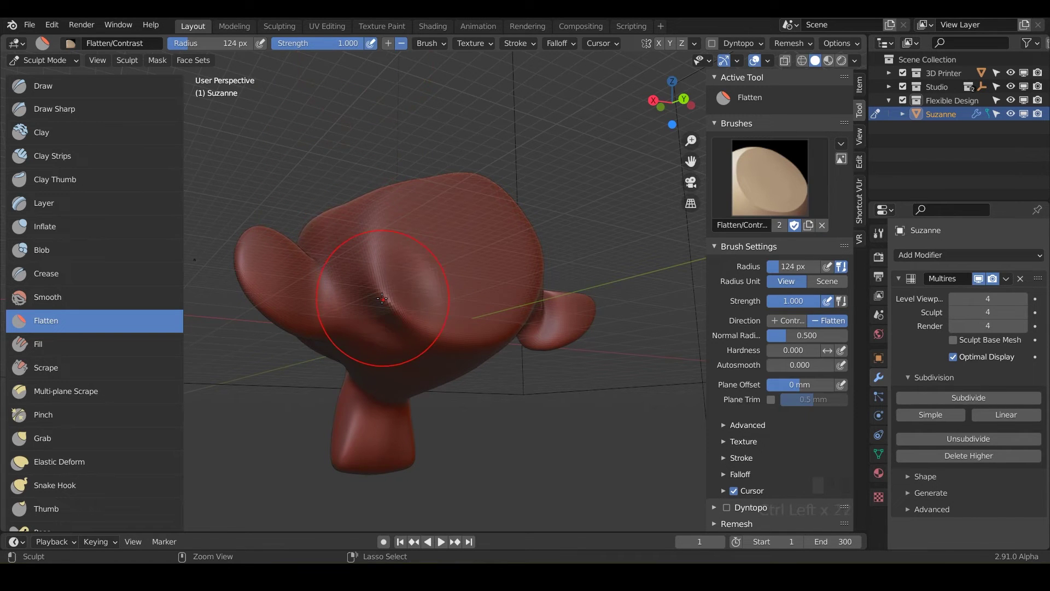
pyautogui.scroll(2, 401, 334)
pyautogui.moveTo(401, 334)
pyautogui.mouseDown(button='middle')
pyautogui.moveTo(458, 302)
pyautogui.moveTo(431, 342)
pyautogui.moveTo(433, 286)
pyautogui.moveTo(434, 403)
pyautogui.moveTo(476, 356)
pyautogui.moveTo(396, 340)
pyautogui.mouseUp(button='middle')
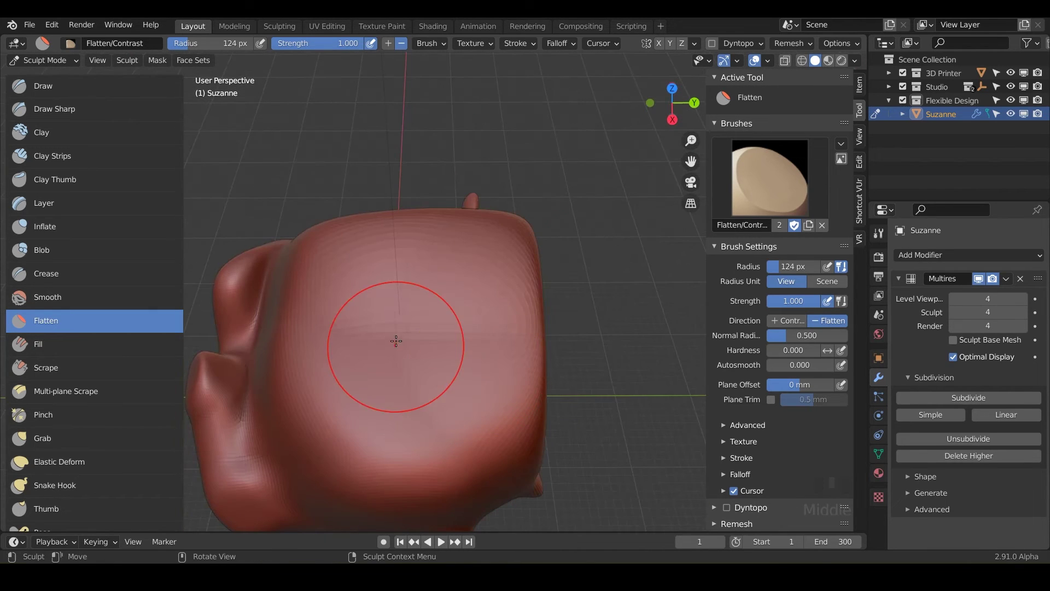
pyautogui.keyDown('ctrl'); pyautogui.moveTo(418, 340); pyautogui.dragTo(417, 338); pyautogui.keyUp('ctrl')
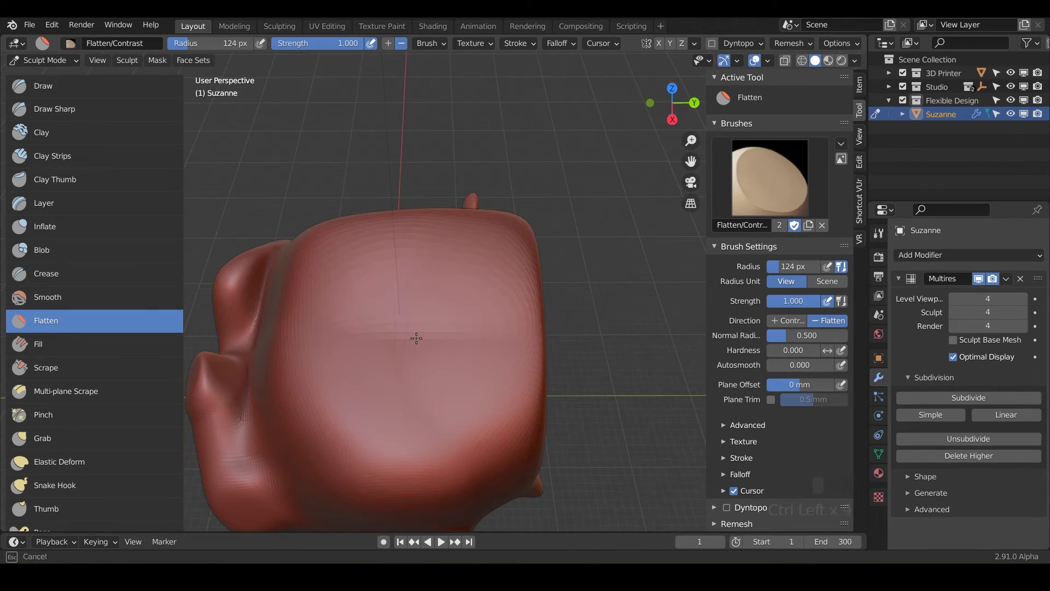
pyautogui.keyDown('ctrl'); pyautogui.click(416, 339); pyautogui.keyUp('ctrl')
pyautogui.keyDown('ctrl'); pyautogui.click(416, 338); pyautogui.keyUp('ctrl')
# Reduce the brush radius to 39 px and apply inverted Contrast strokes on the flat top beside the distorted spot
pyautogui.moveTo(416, 338); pyautogui.dragTo(533, 373, button='middle')
pyautogui.moveTo(485, 345)
pyautogui.mouseDown(button='middle')
pyautogui.moveTo(581, 354)
pyautogui.moveTo(441, 338)
pyautogui.moveTo(460, 352)
pyautogui.moveTo(438, 357)
pyautogui.moveTo(439, 328)
pyautogui.mouseUp(button='middle')
pyautogui.scroll(2, 441, 339)
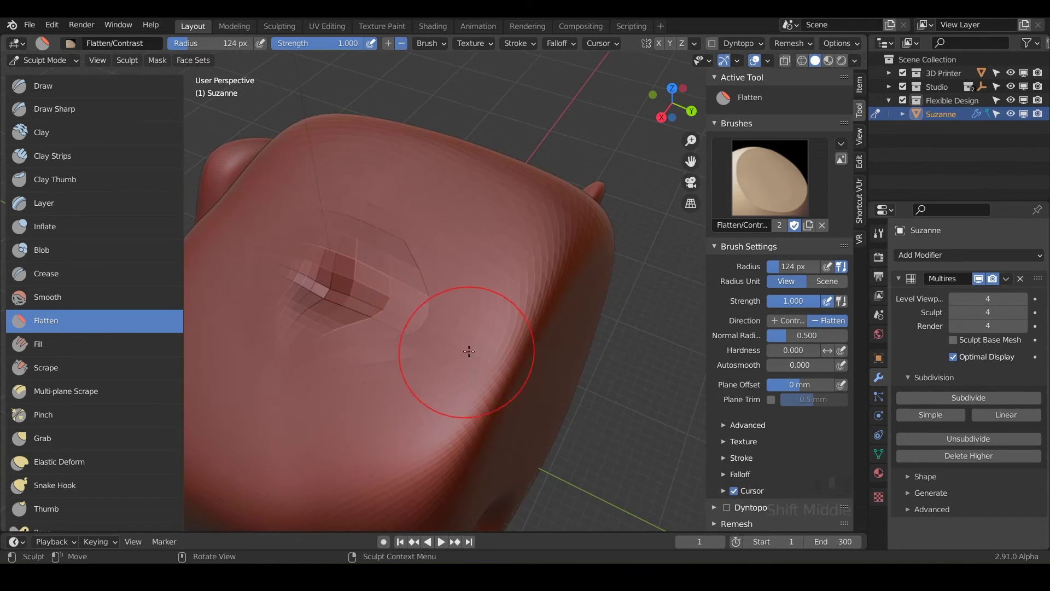
pyautogui.press('f')
pyautogui.click(444, 379)
pyautogui.keyDown('ctrl'); pyautogui.moveTo(444, 378); pyautogui.dragTo(438, 393); pyautogui.keyUp('ctrl')
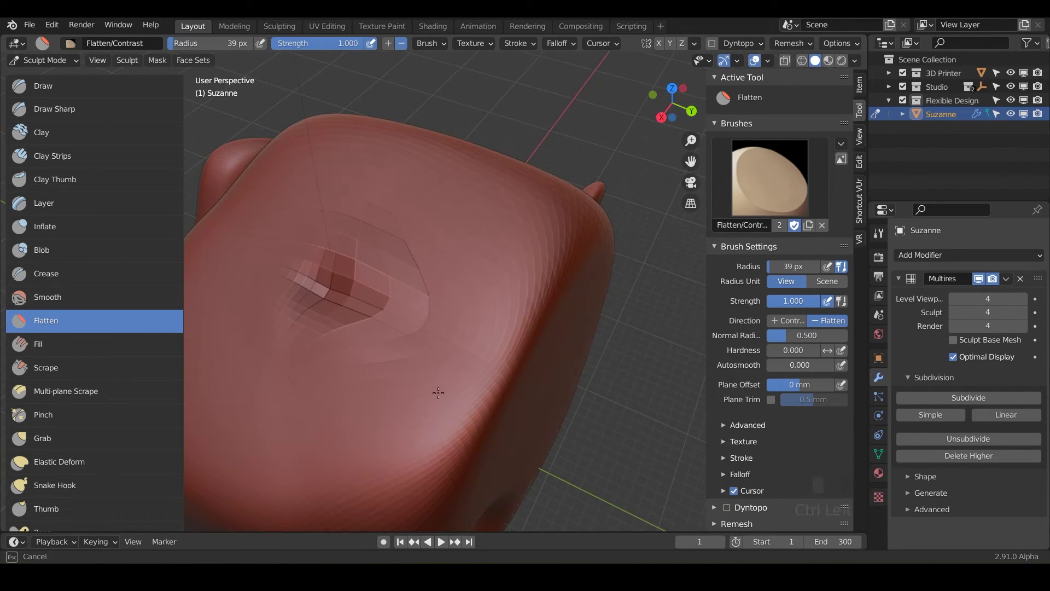
pyautogui.keyDown('ctrl'); pyautogui.moveTo(469, 357); pyautogui.dragTo(422, 424); pyautogui.keyUp('ctrl')
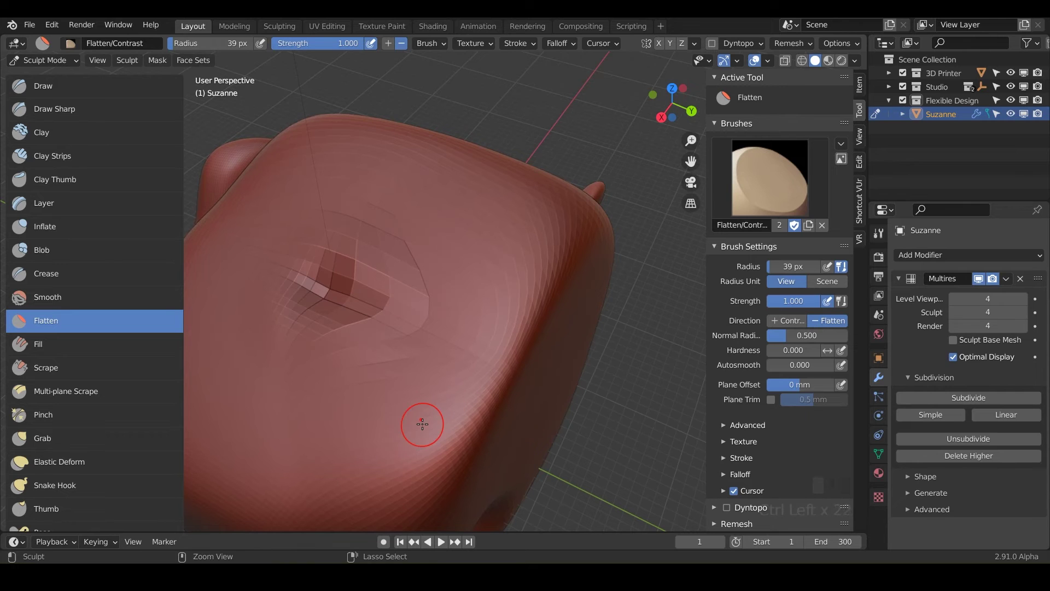
pyautogui.keyDown('ctrl'); pyautogui.click(422, 423); pyautogui.keyUp('ctrl')
# Enlarge the brush radius to 187 px and sharpen the rear top edge of the head with inverted Contrast dabs
pyautogui.moveTo(433, 448); pyautogui.dragTo(407, 409, button='middle')
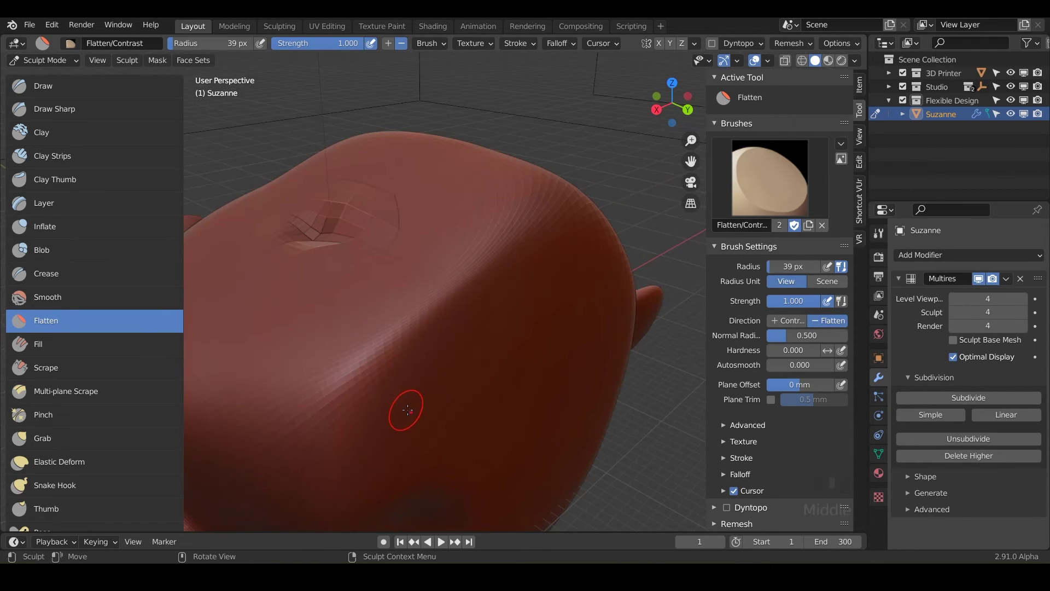
pyautogui.press('f')
pyautogui.click(461, 390)
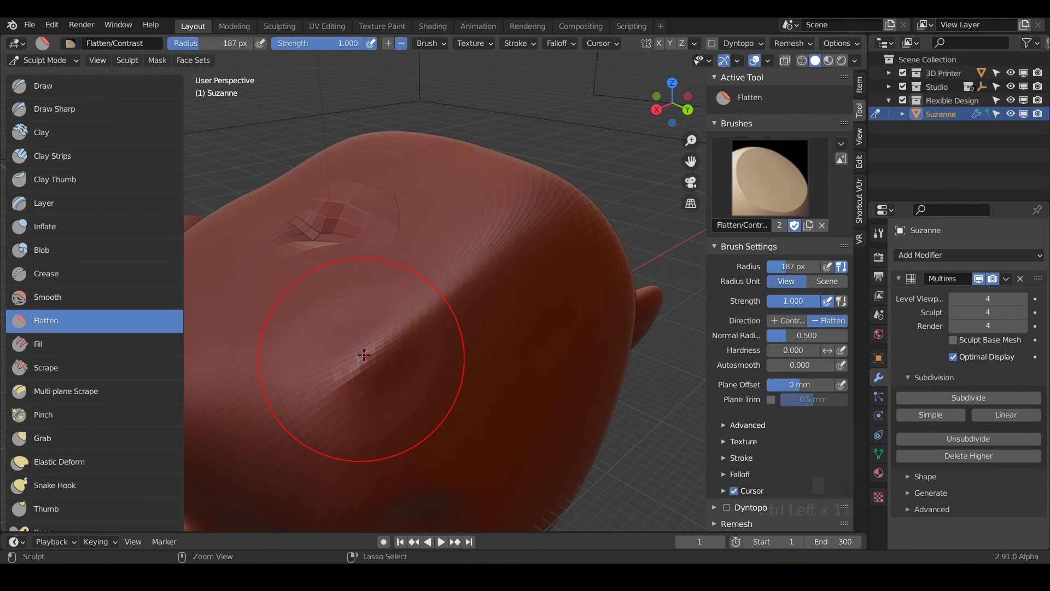
# Flatten the sharpened corner at the back of the head with repeated dabs, and blend the faceted area with the Smooth brush
pyautogui.moveTo(387, 370); pyautogui.dragTo(269, 394, button='middle')
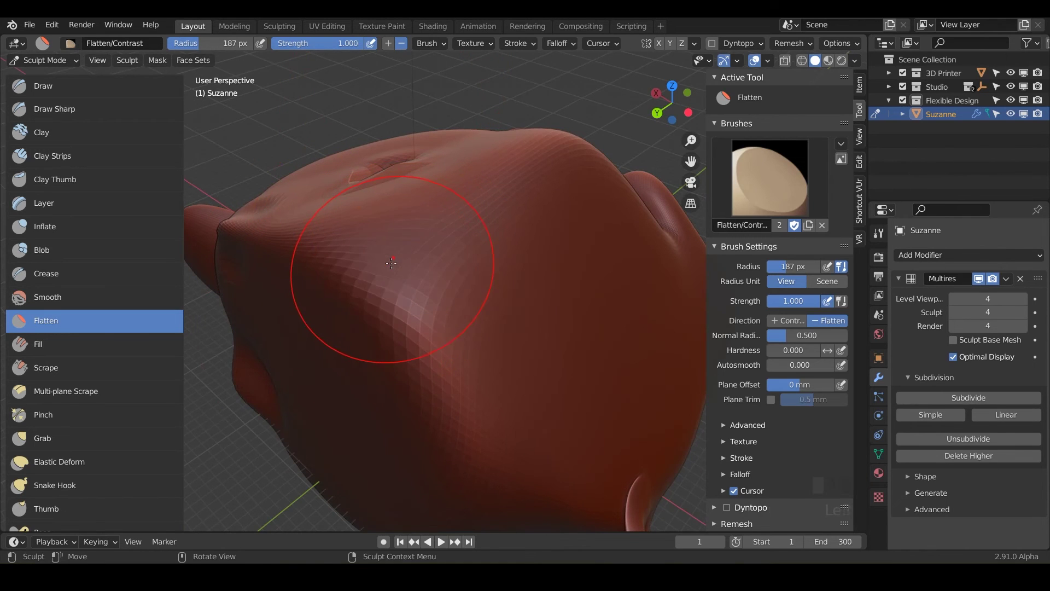
pyautogui.moveTo(391, 263); pyautogui.dragTo(391, 263)
pyautogui.moveTo(450, 370); pyautogui.dragTo(454, 398)
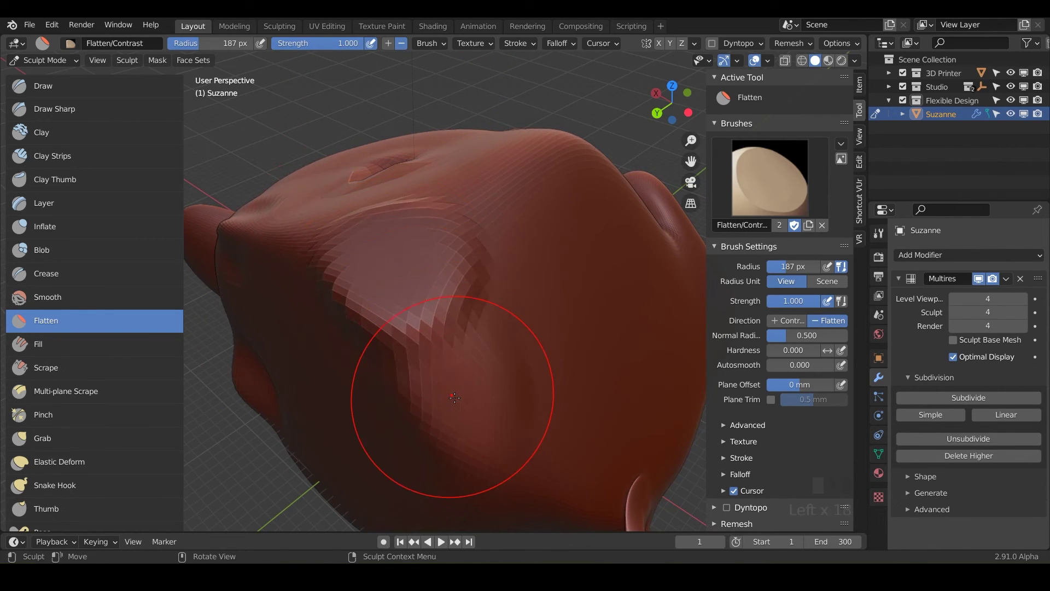
pyautogui.click(453, 398)
pyautogui.click(423, 412)
pyautogui.click(447, 419)
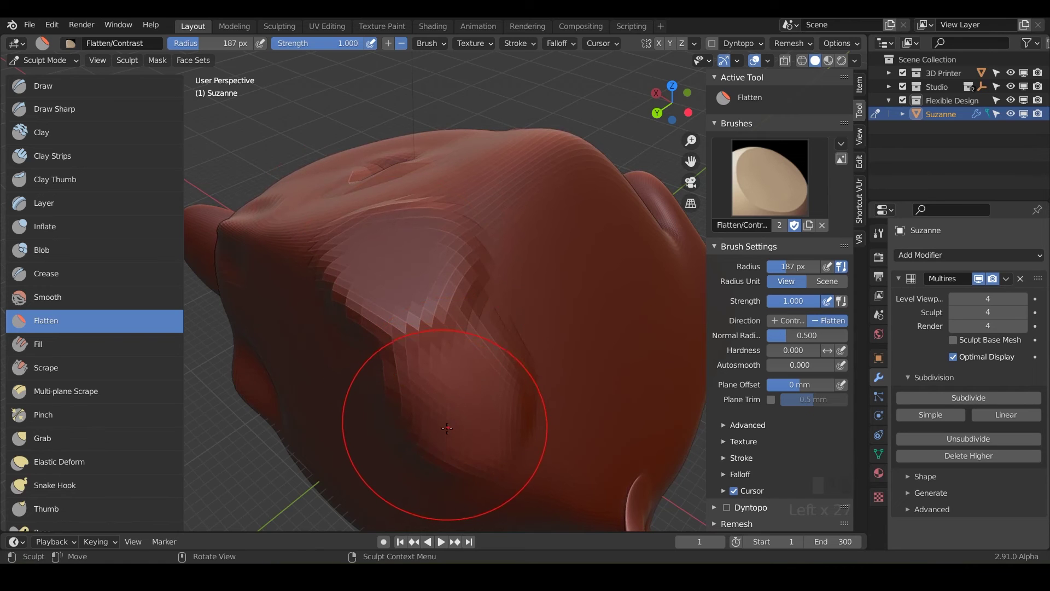
pyautogui.click(456, 421)
pyautogui.moveTo(469, 422)
pyautogui.keyDown('shift'); pyautogui.mouseDown()
pyautogui.moveTo(481, 404)
pyautogui.moveTo(495, 408)
pyautogui.moveTo(383, 296)
pyautogui.moveTo(429, 307)
pyautogui.mouseUp(); pyautogui.keyUp('shift')
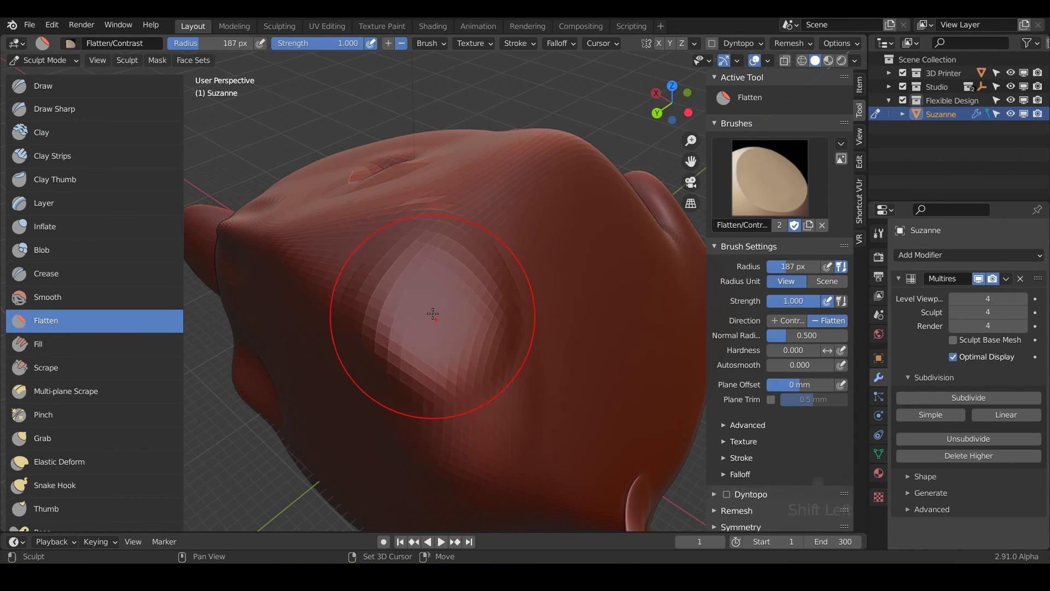
pyautogui.press('shift')
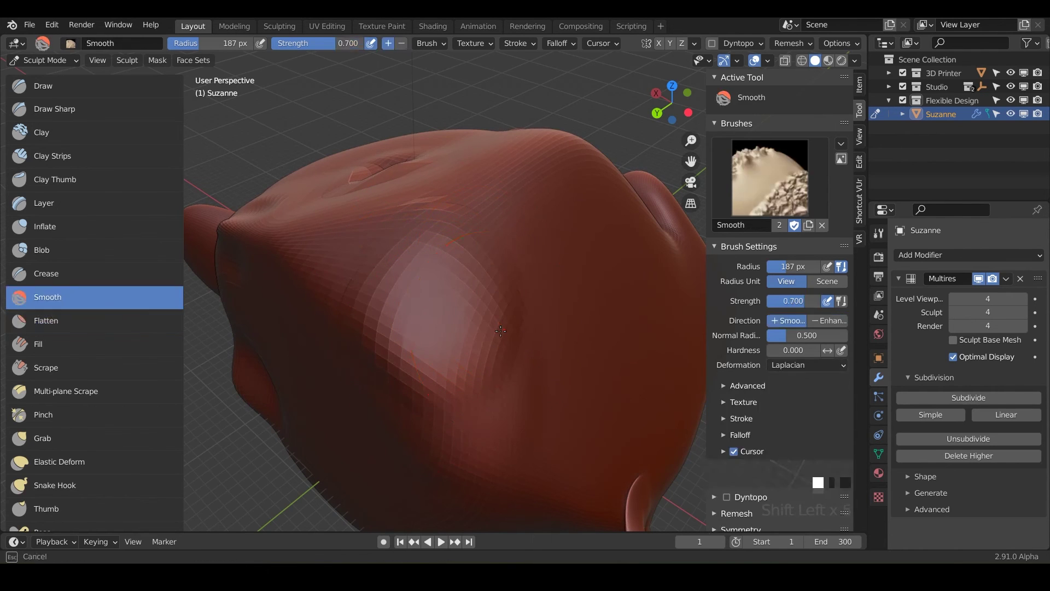
# Flatten the brow ridge above one of Suzanne's eyes with the 187 px brush at full strength
pyautogui.moveTo(487, 389); pyautogui.dragTo(306, 347, button='middle')
pyautogui.scroll(-7, 400, 366)
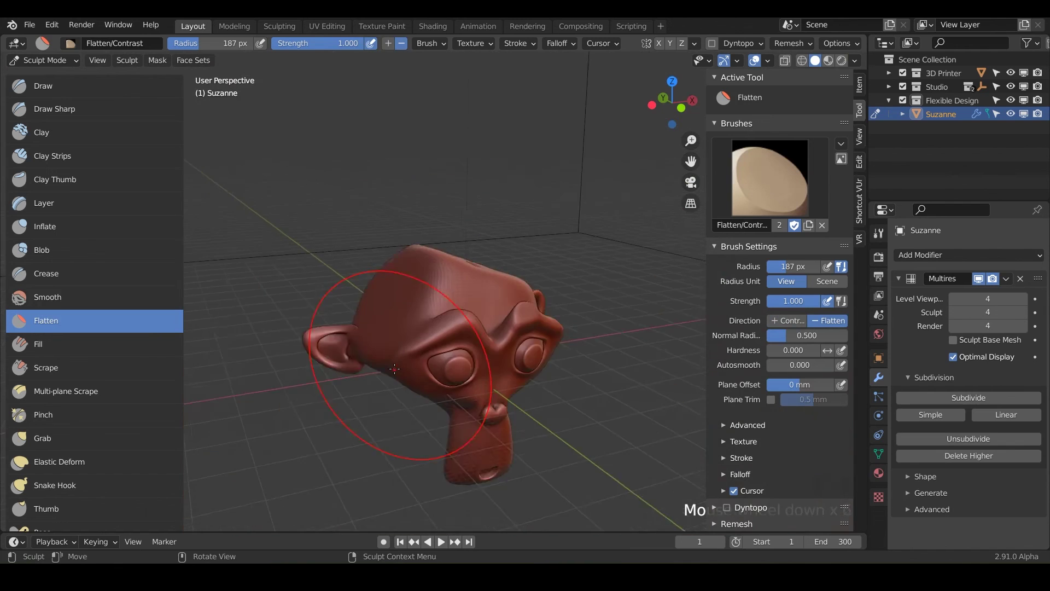
pyautogui.keyDown('shift'); pyautogui.moveTo(403, 350); pyautogui.dragTo(388, 410, button='middle'); pyautogui.keyUp('shift')
pyautogui.scroll(8, 427, 342)
pyautogui.scroll(-4, 388, 300)
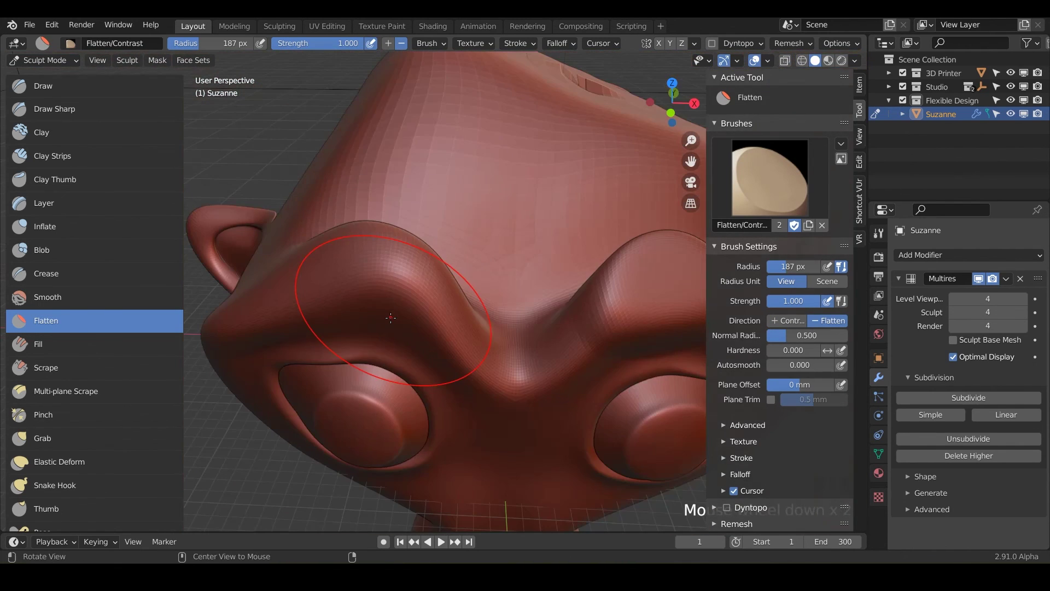
pyautogui.moveTo(391, 310)
pyautogui.mouseDown(button='middle')
pyautogui.moveTo(395, 354)
pyautogui.moveTo(356, 432)
pyautogui.moveTo(407, 308)
pyautogui.mouseUp(button='middle')
pyautogui.keyDown('shift'); pyautogui.moveTo(425, 224); pyautogui.dragTo(419, 229); pyautogui.keyUp('shift')
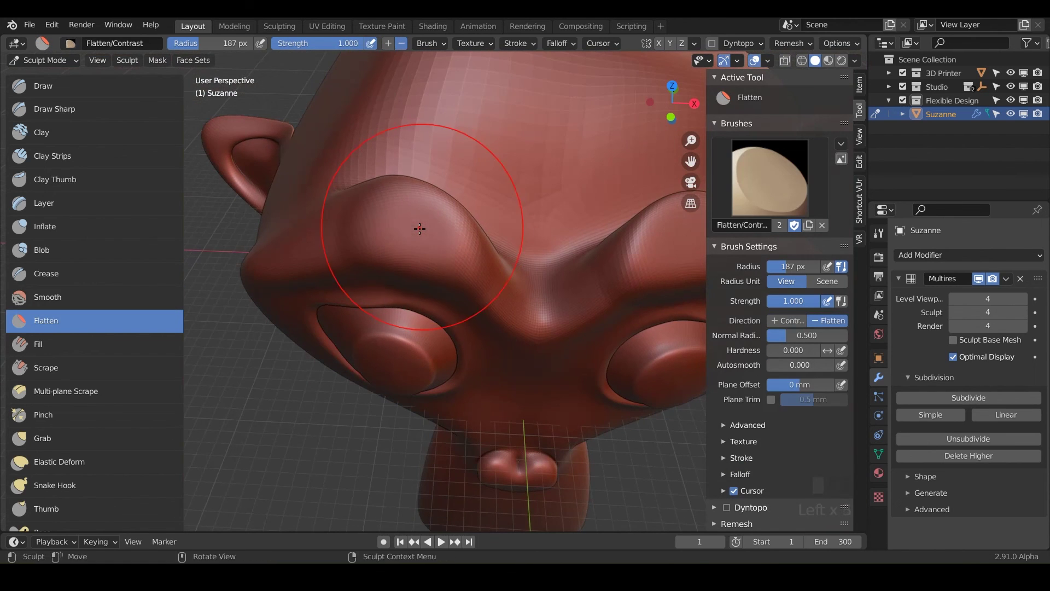
pyautogui.moveTo(381, 243); pyautogui.dragTo(503, 186, button='middle')
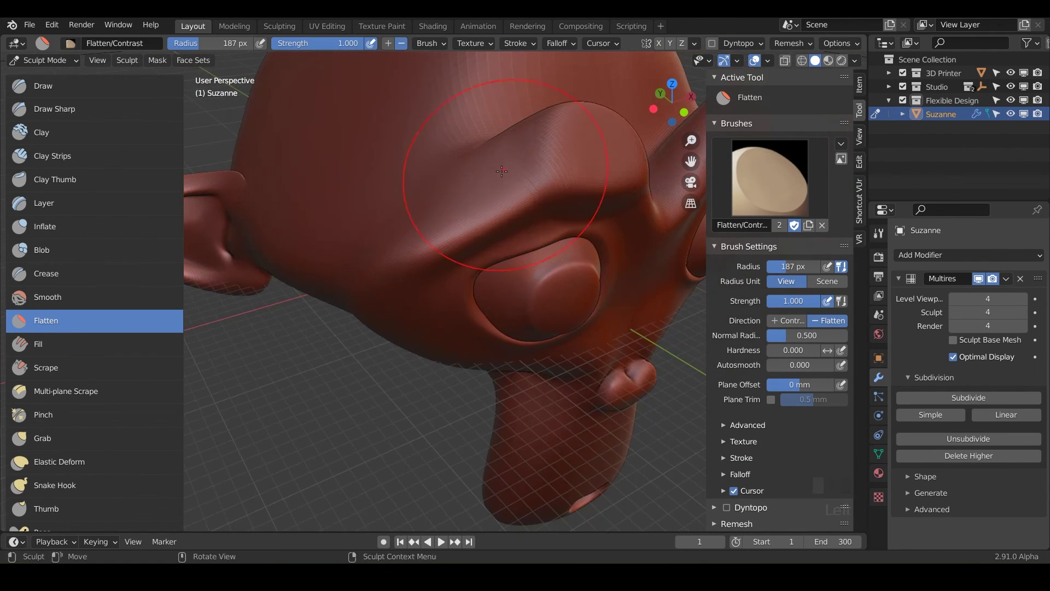